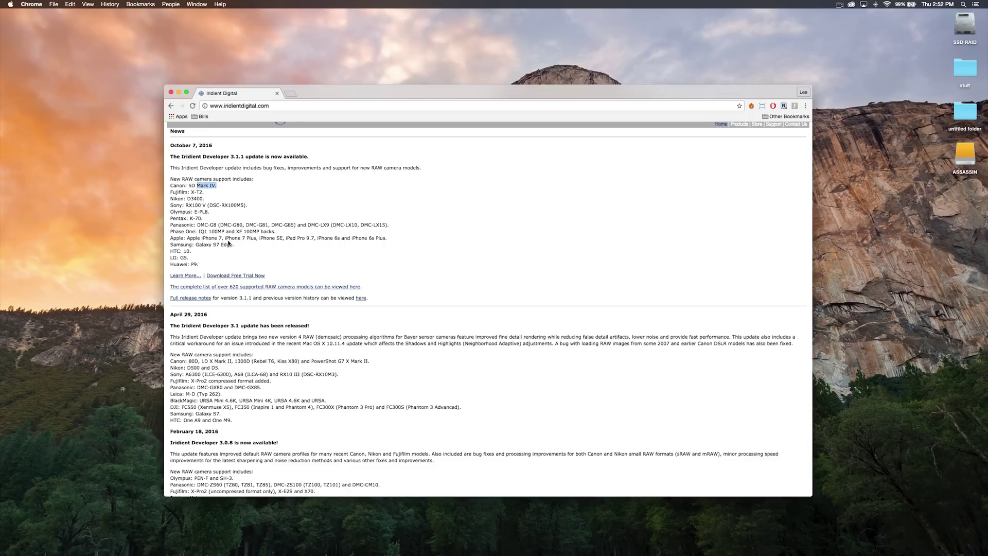
# Download the Iridient Developer 3.1.1 trial disk image for Mac in Chrome.
pyautogui.moveTo(235, 104); pyautogui.dragTo(270, 107)
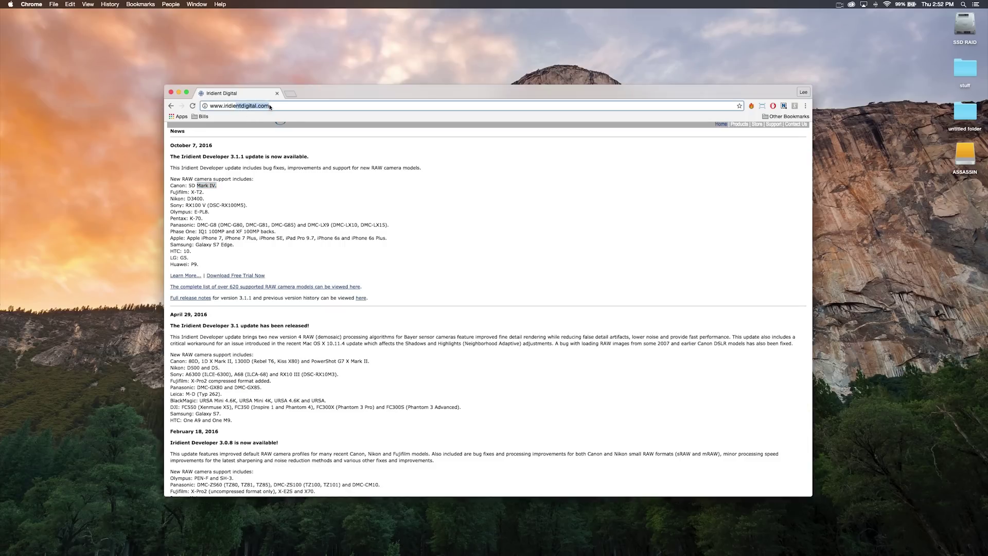
pyautogui.click(310, 186)
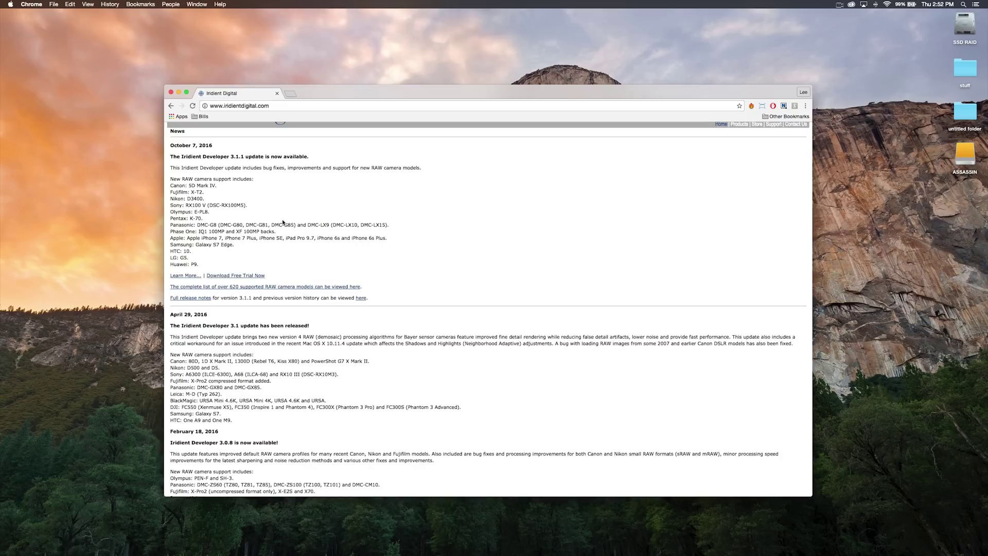
pyautogui.click(240, 275)
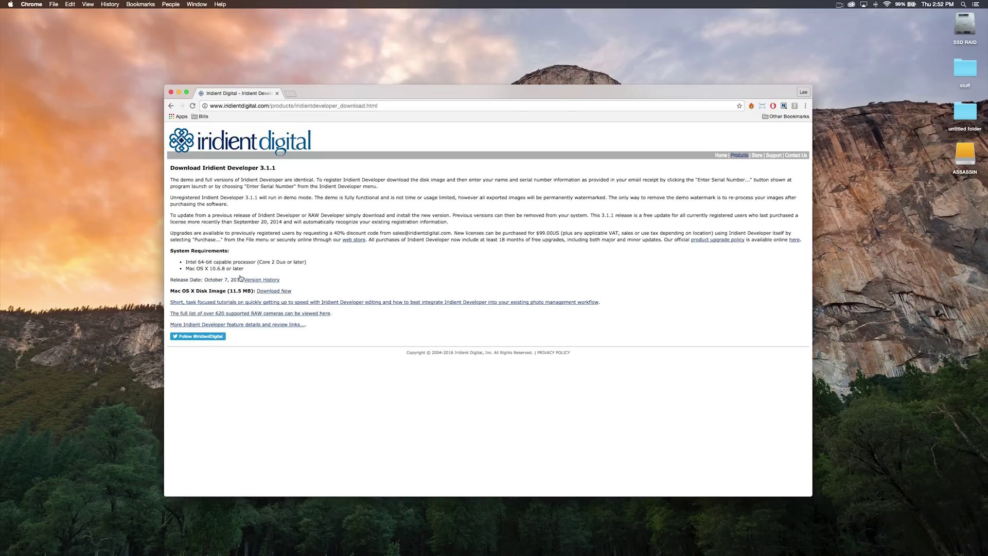
pyautogui.click(271, 291)
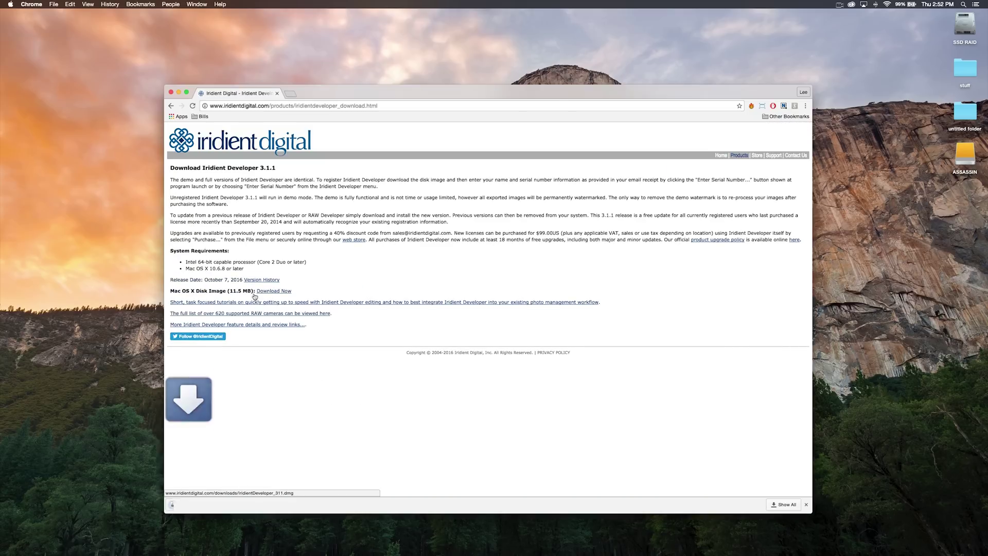
# Open the downloaded .dmg, accept the licence and copy Iridient Developer to Applications.
pyautogui.click(200, 505)
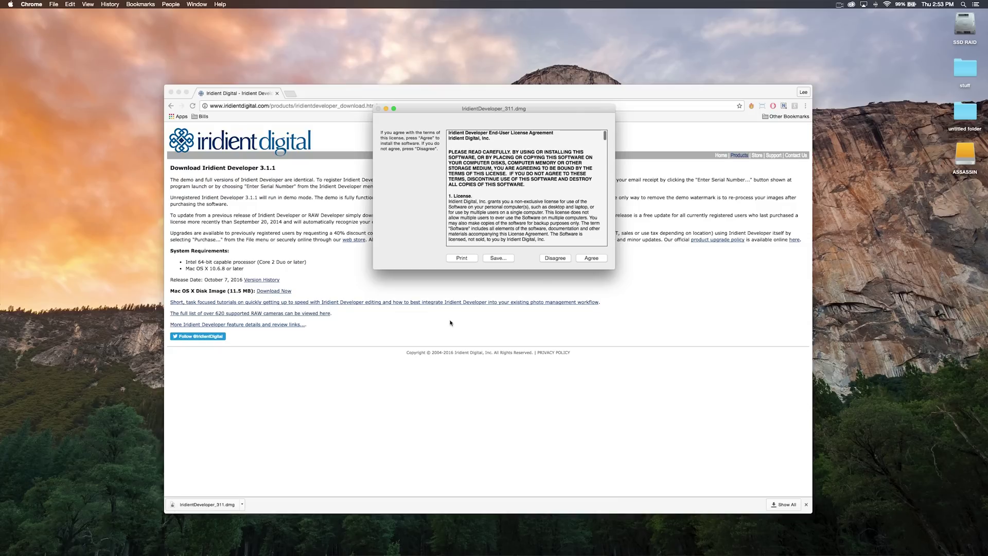
pyautogui.click(590, 258)
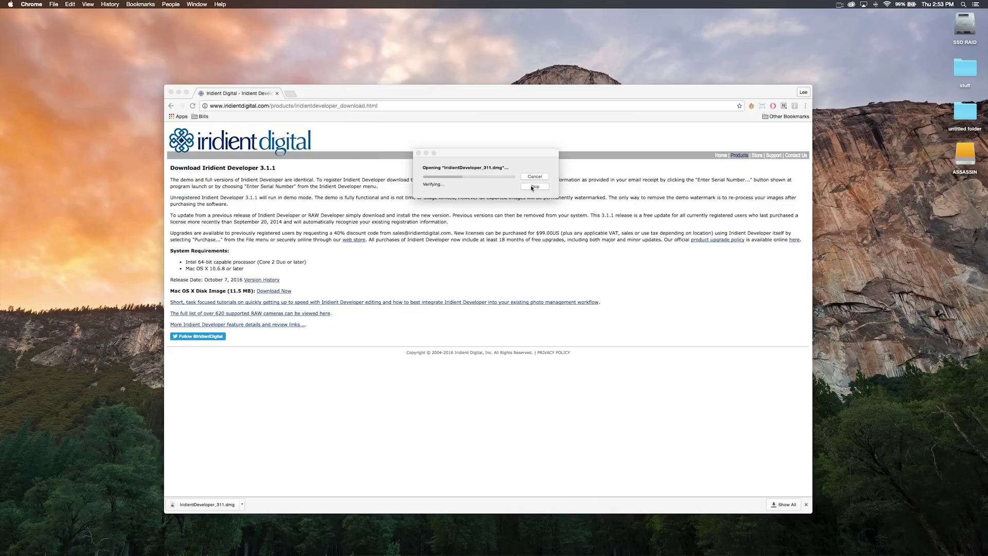
pyautogui.moveTo(79, 230); pyautogui.dragTo(169, 222)
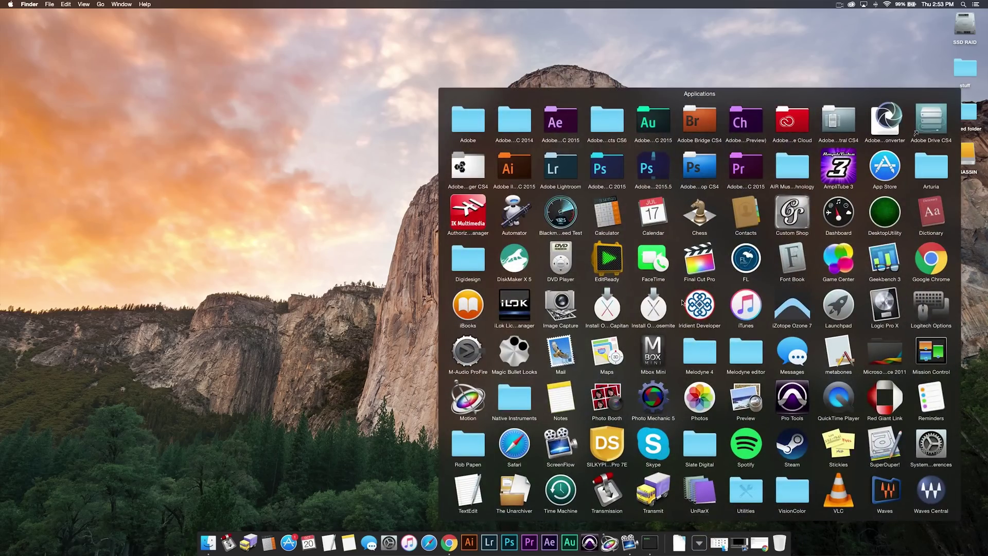
# Launch Iridient Developer past the Gatekeeper warning and choose Purchase in the Demonstration Version notice.
pyautogui.click(698, 308)
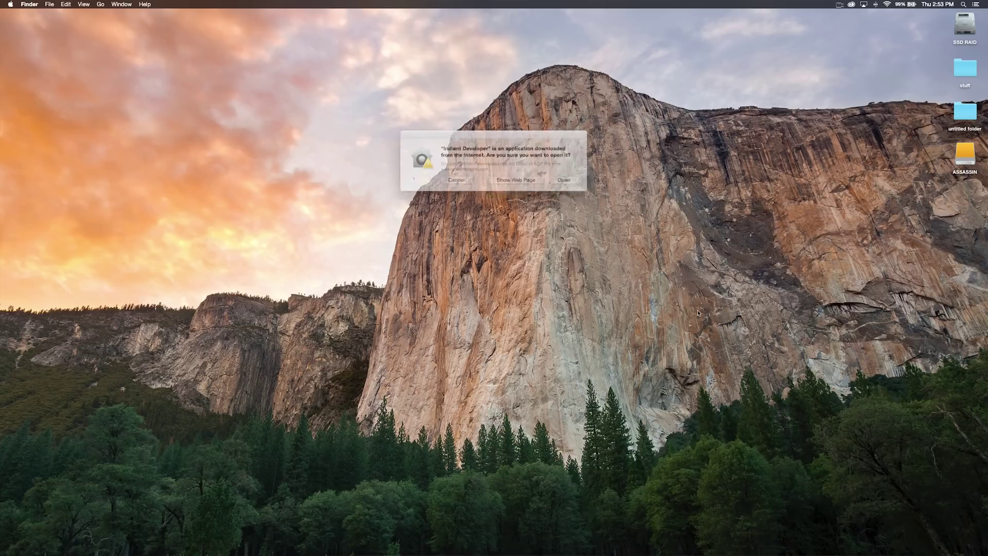
pyautogui.click(565, 180)
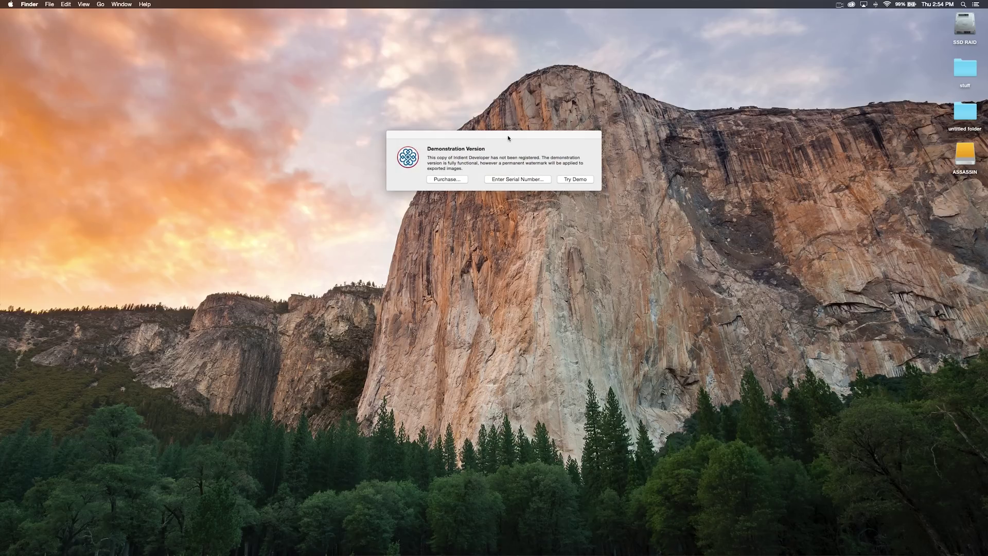
pyautogui.moveTo(507, 138); pyautogui.dragTo(516, 170)
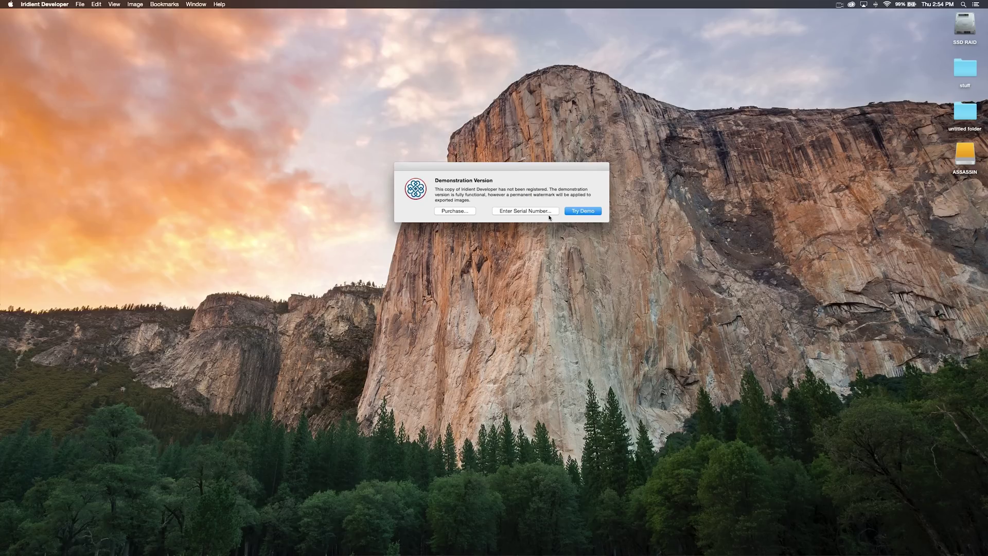
pyautogui.click(455, 211)
pyautogui.click(567, 212)
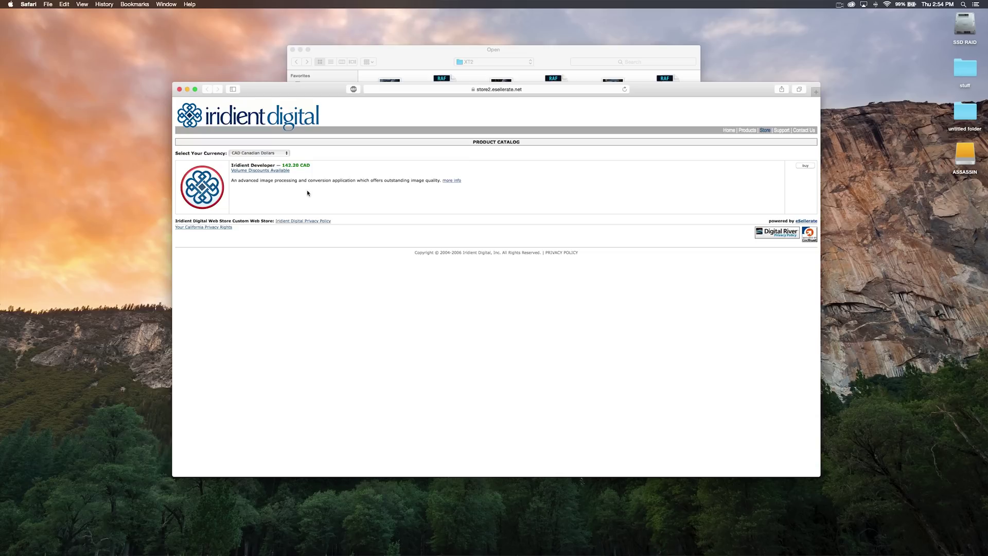
# Move the Safari store window aside and close it.
pyautogui.moveTo(274, 89); pyautogui.dragTo(274, 102)
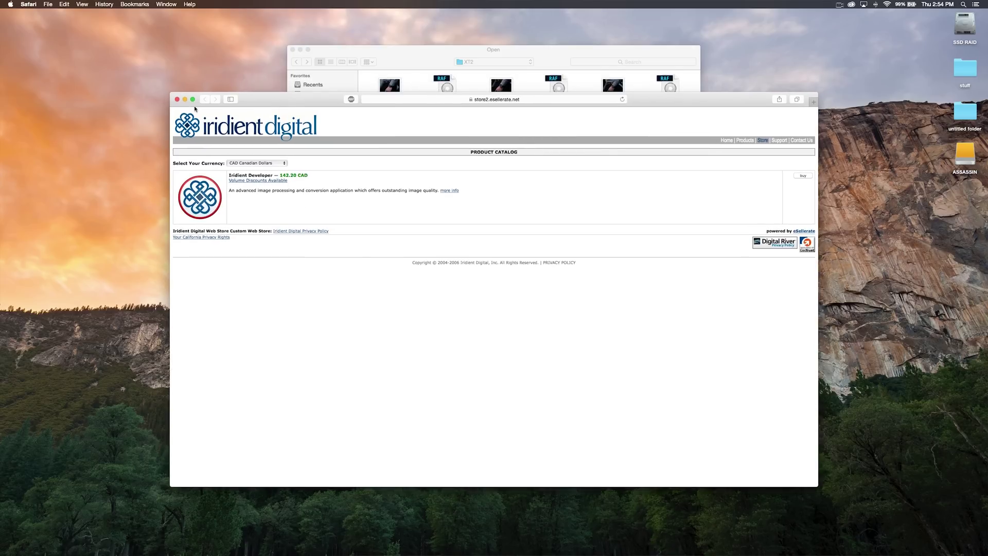
pyautogui.click(177, 99)
# Open DSCF7330.RAF, not the DSCF7330 JPEG, from the XT2 folder.
pyautogui.click(412, 71)
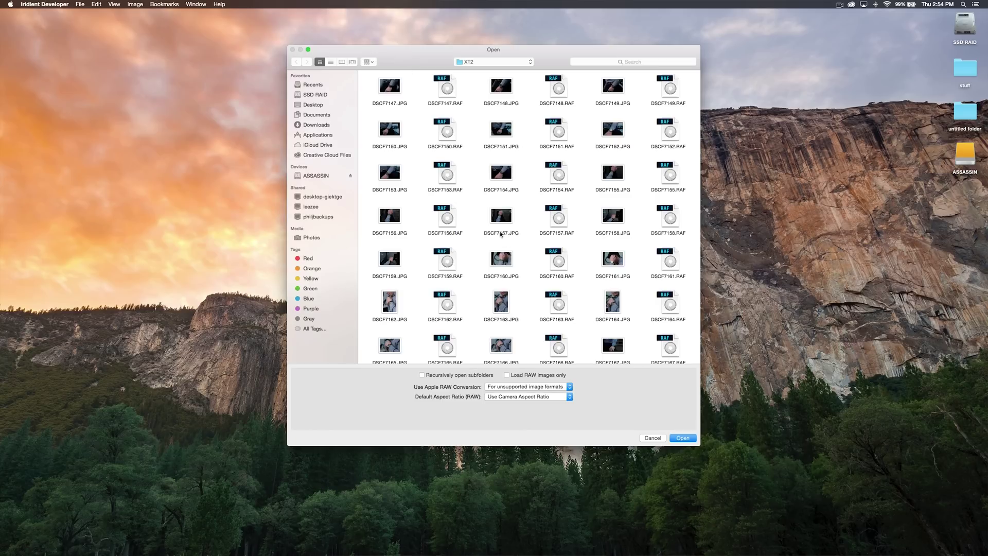
pyautogui.scroll(-15, 489, 206)
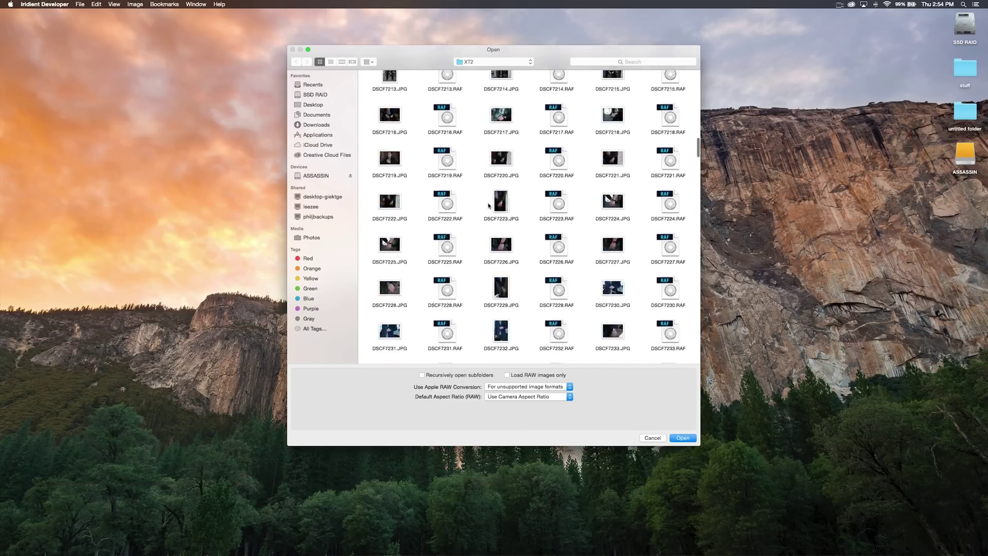
pyautogui.scroll(-20, 489, 205)
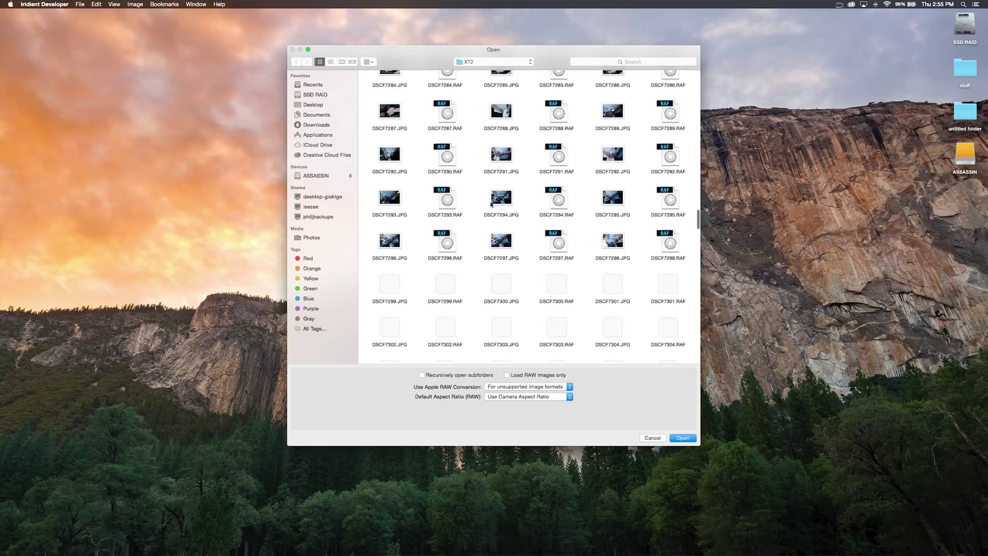
pyautogui.click(669, 170)
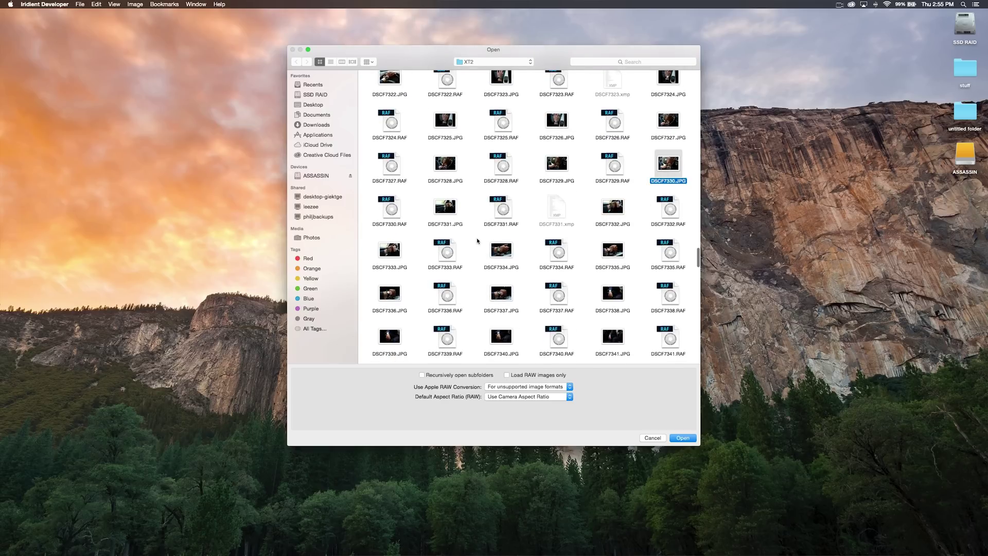
pyautogui.click(389, 216)
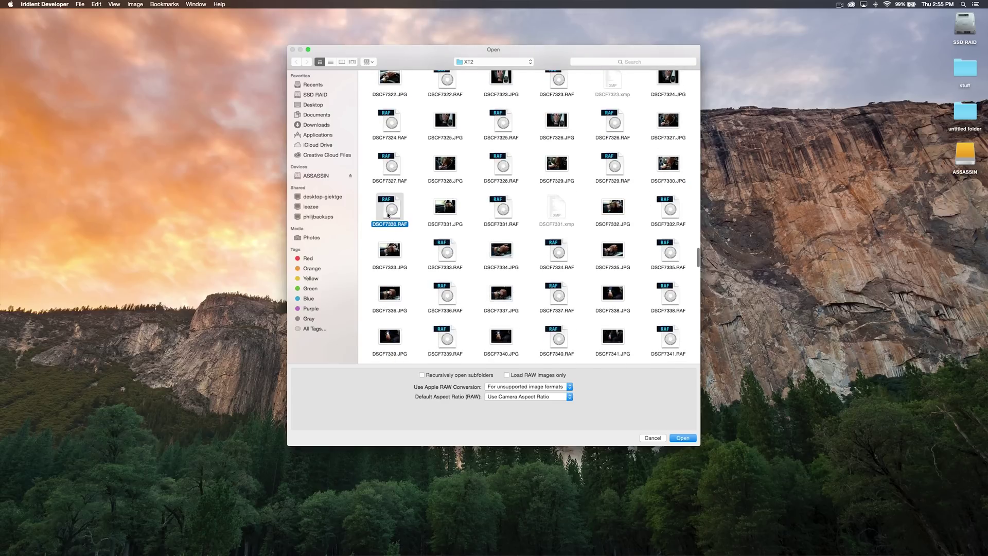
pyautogui.click(673, 437)
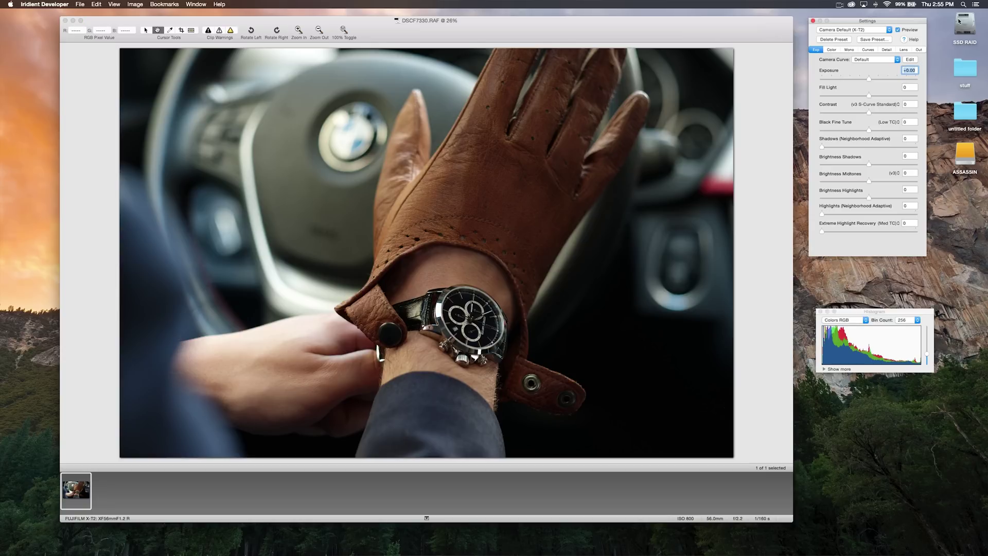
# Lower the Settings panel and browse the Color, Curves, Detail, Lens and Exp tabs, ending on Color.
pyautogui.moveTo(907, 25); pyautogui.dragTo(909, 59)
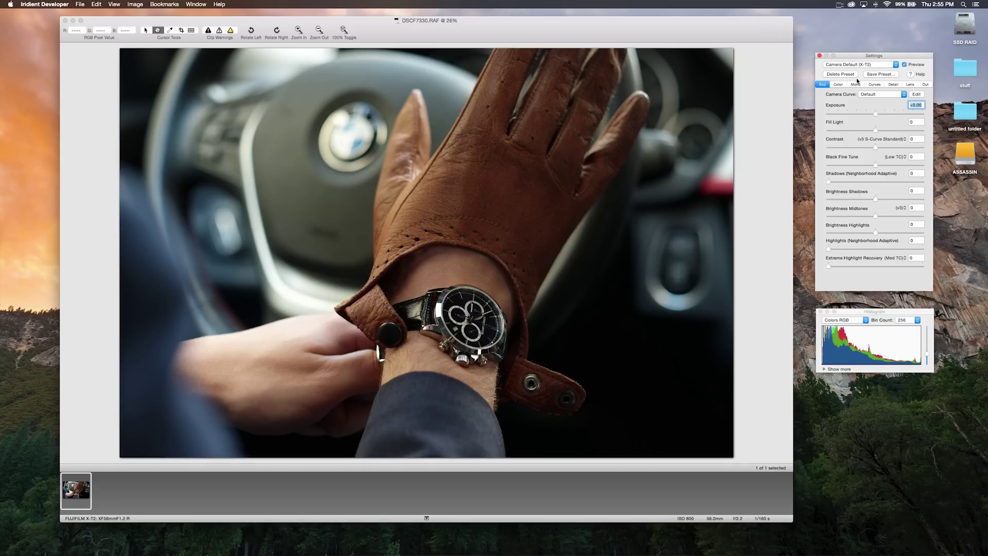
pyautogui.click(839, 84)
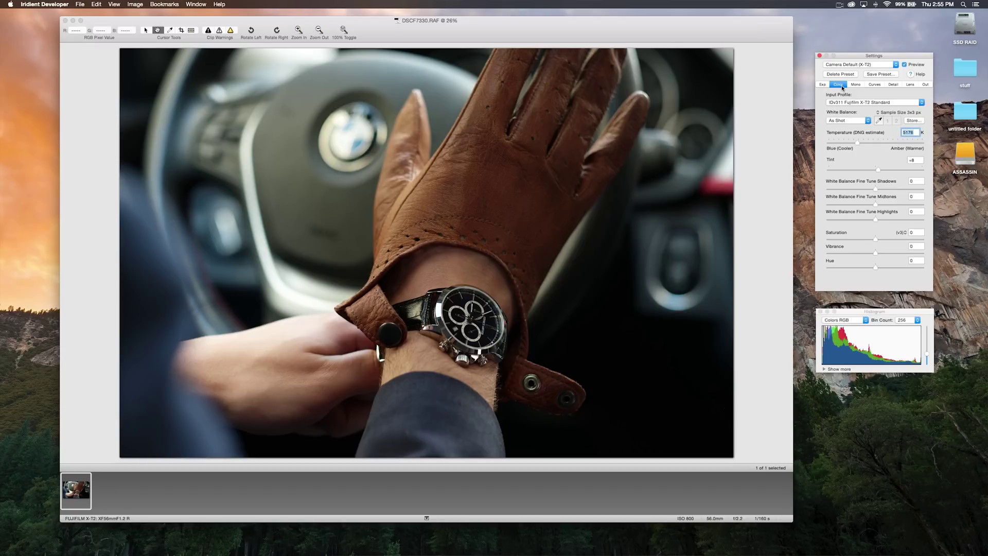
pyautogui.click(871, 86)
pyautogui.click(892, 85)
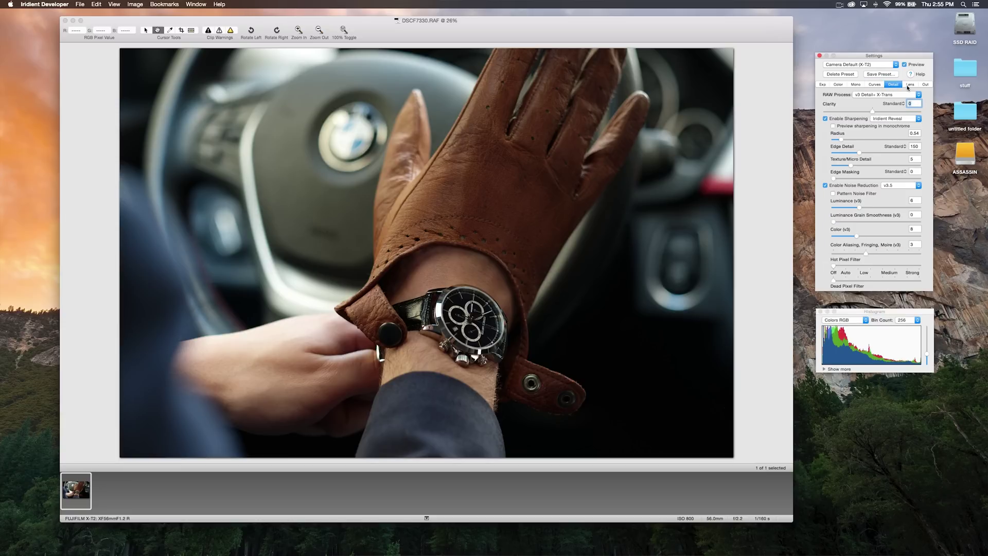
pyautogui.click(908, 85)
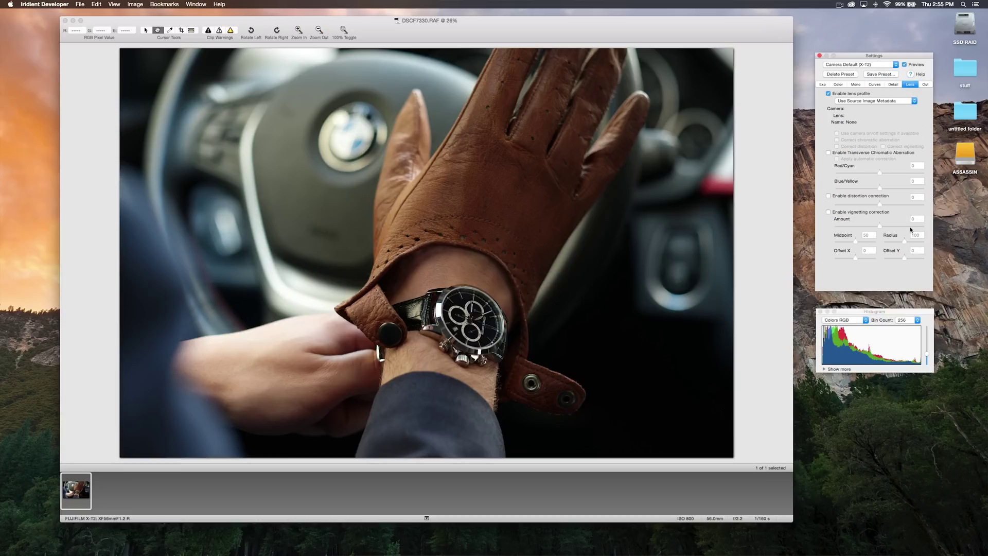
pyautogui.click(824, 85)
pyautogui.click(836, 85)
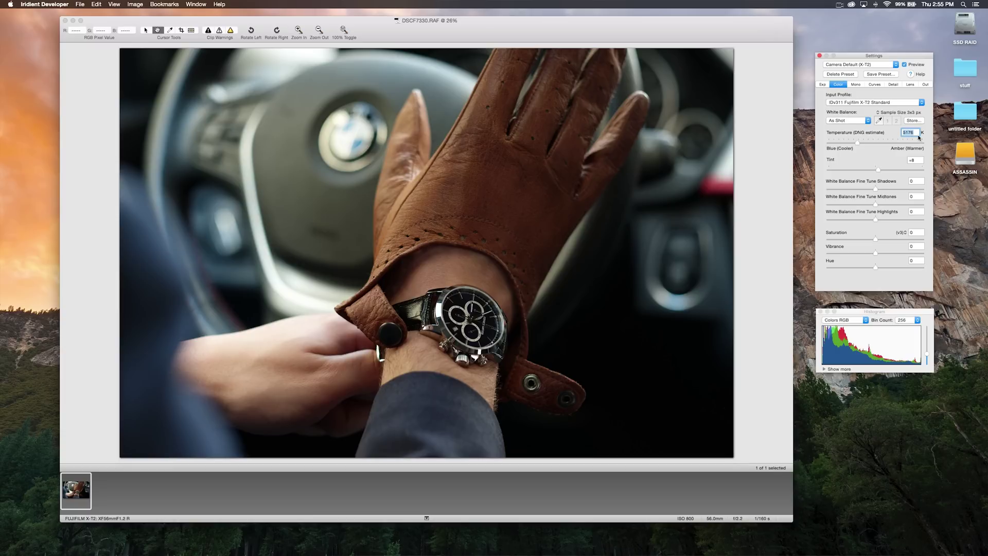
pyautogui.write('4900')
pyautogui.press('Return')
pyautogui.click(916, 246)
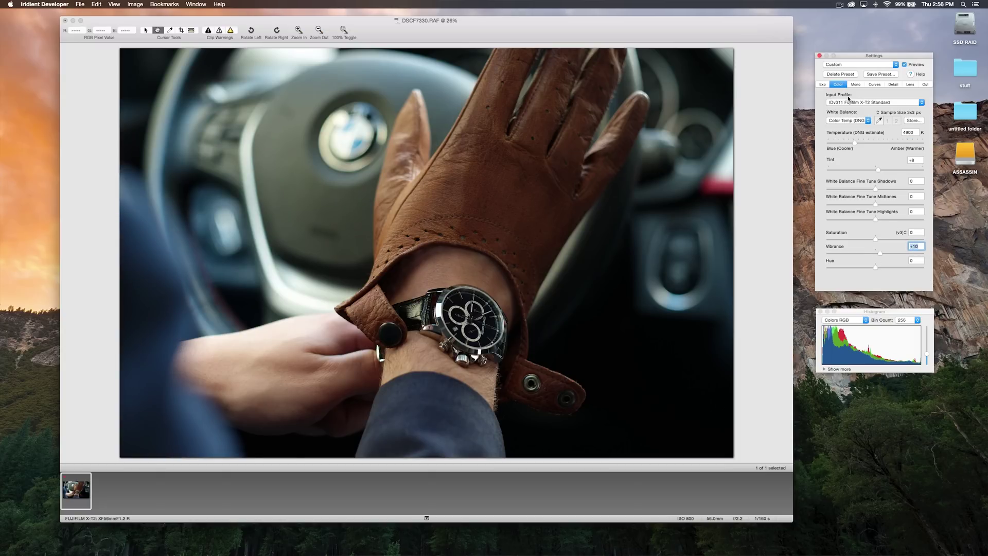
pyautogui.click(881, 102)
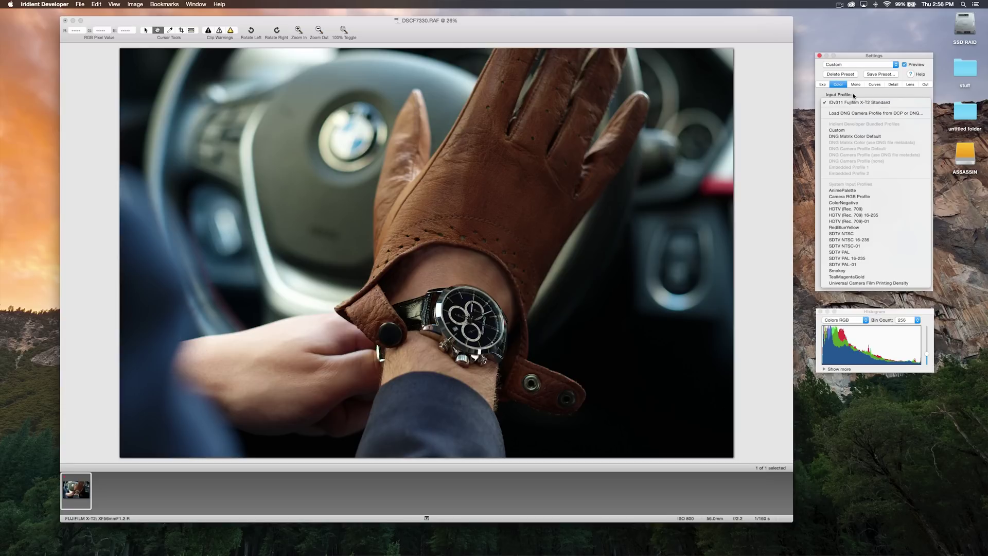
pyautogui.click(853, 96)
pyautogui.click(856, 84)
pyautogui.click(874, 85)
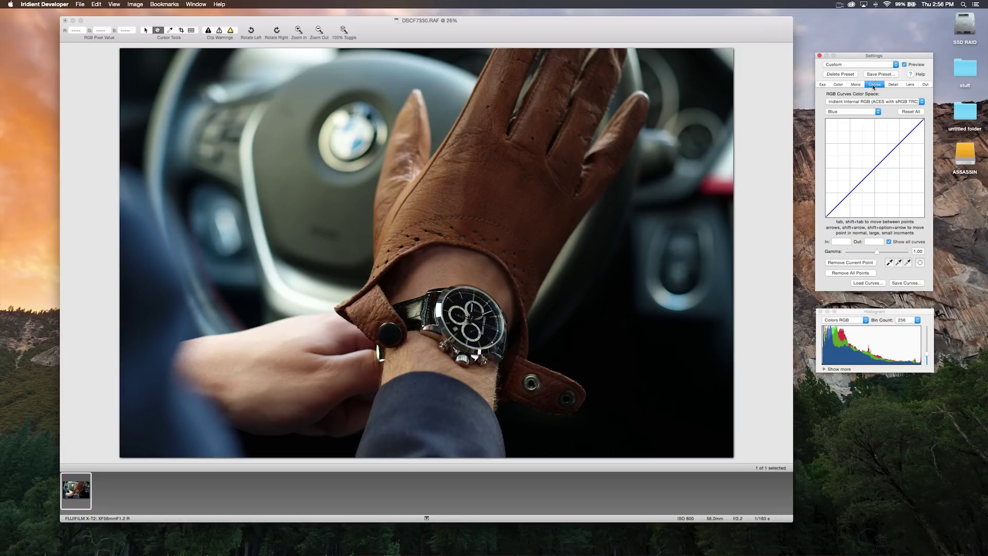
pyautogui.click(892, 85)
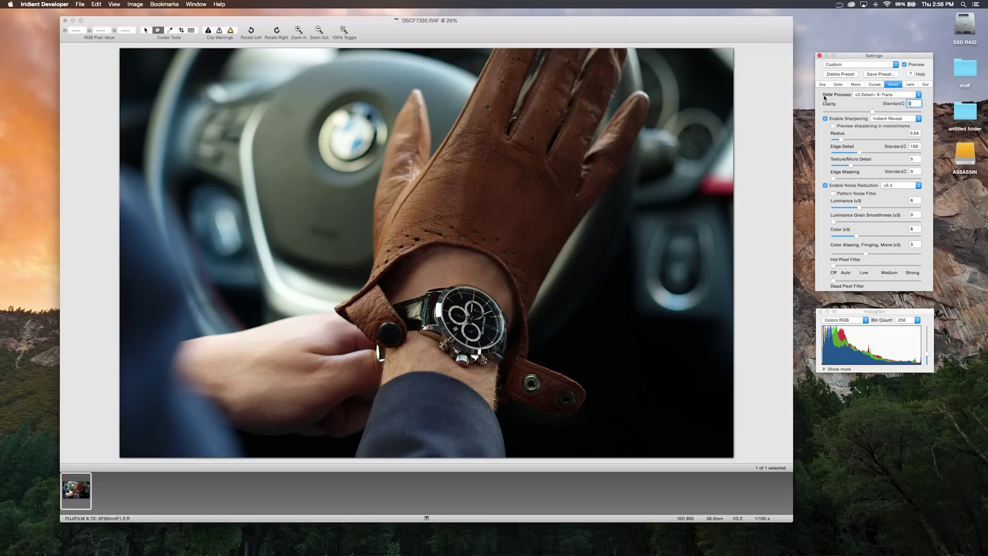
pyautogui.click(861, 96)
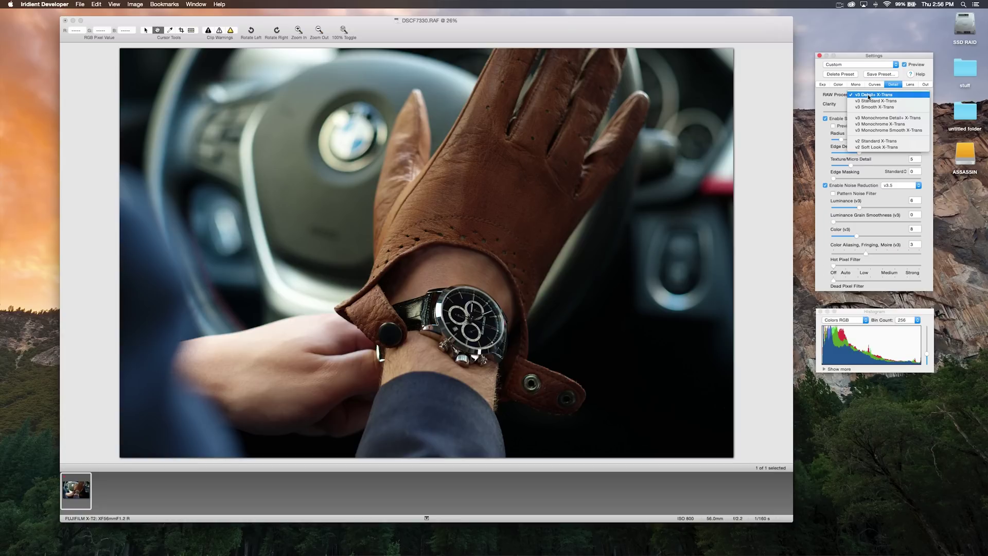
pyautogui.click(841, 99)
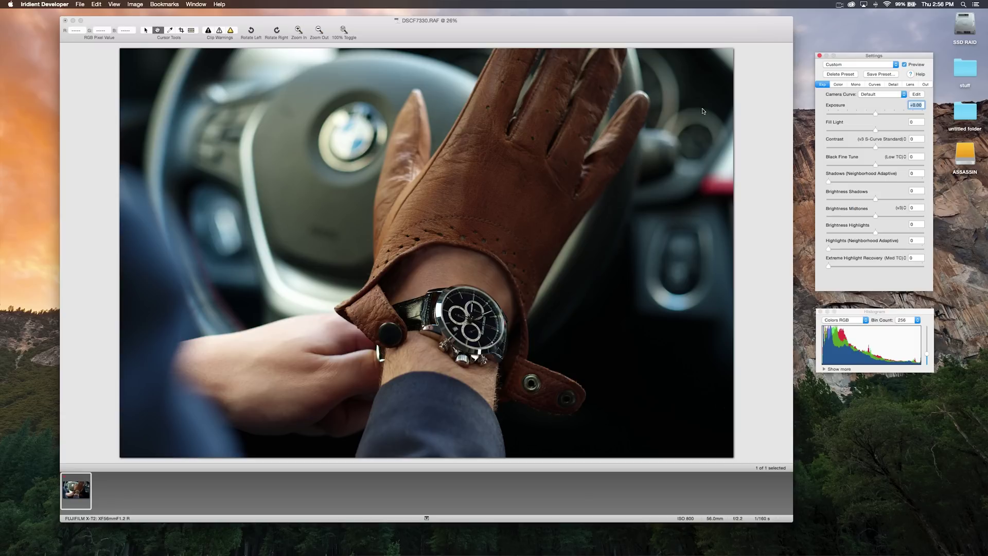
# Process the image and save it as a TIFF on the Desktop.
pyautogui.click(79, 4)
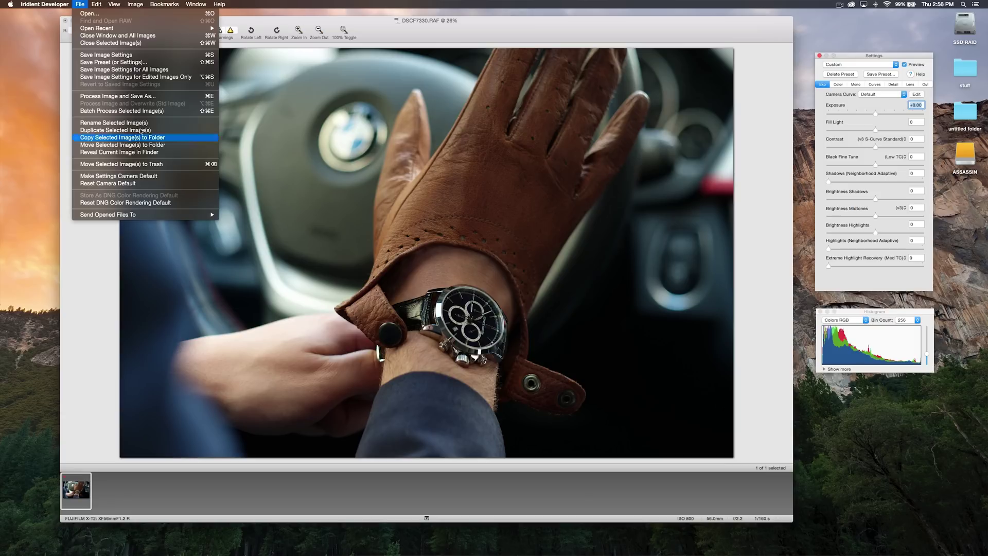
pyautogui.click(131, 100)
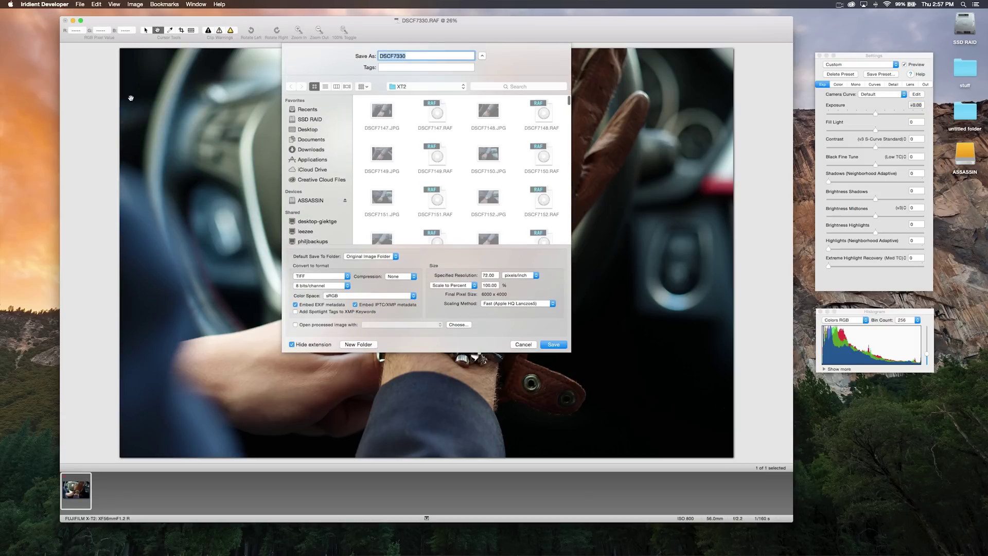
pyautogui.click(305, 131)
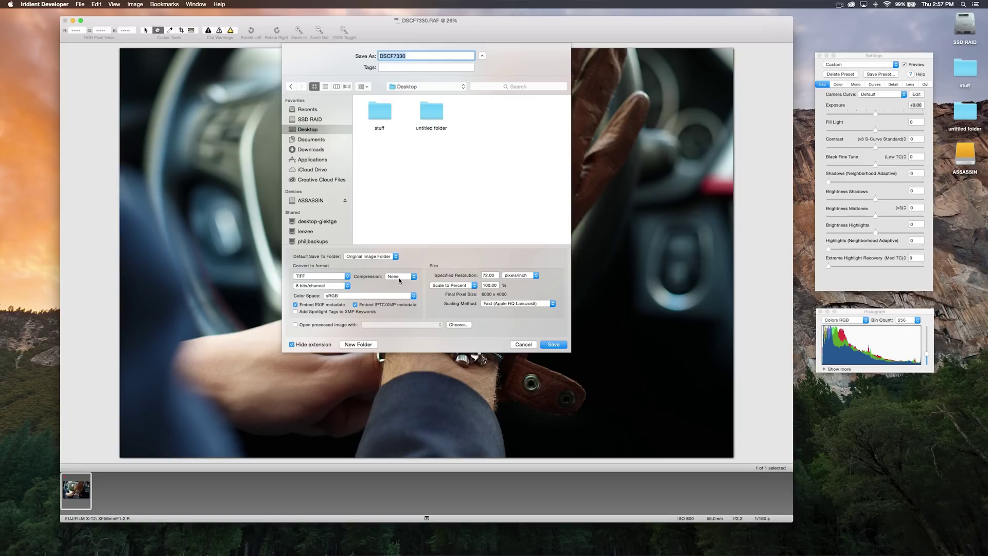
pyautogui.click(563, 345)
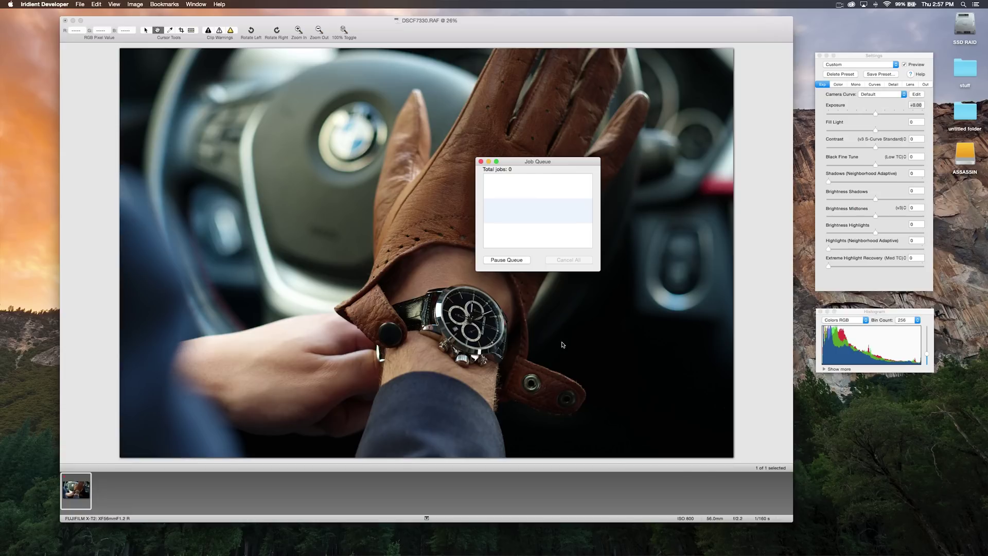
# Close the Job Queue and quit Iridient Developer without saving the image settings.
pyautogui.press('super+w')
pyautogui.press('super+q')
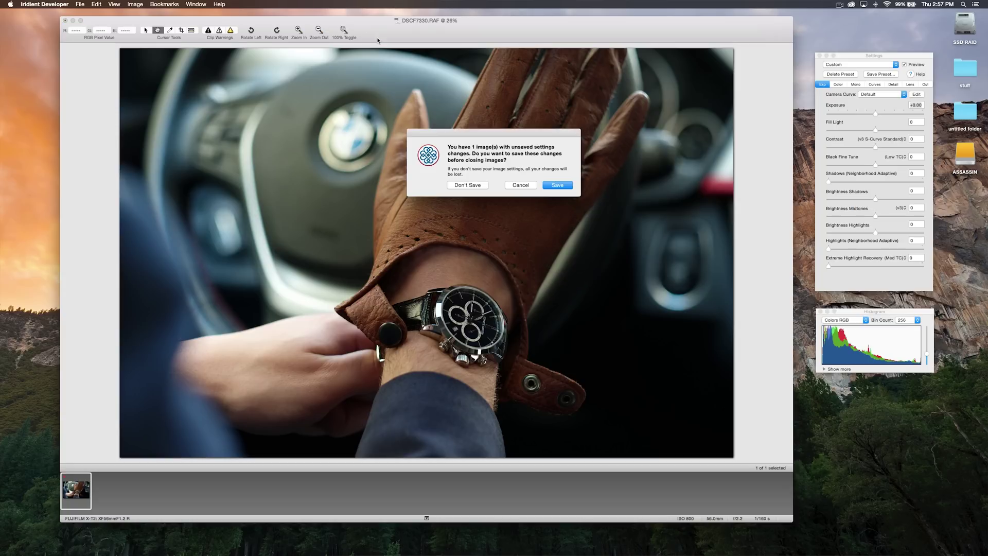
pyautogui.click(474, 184)
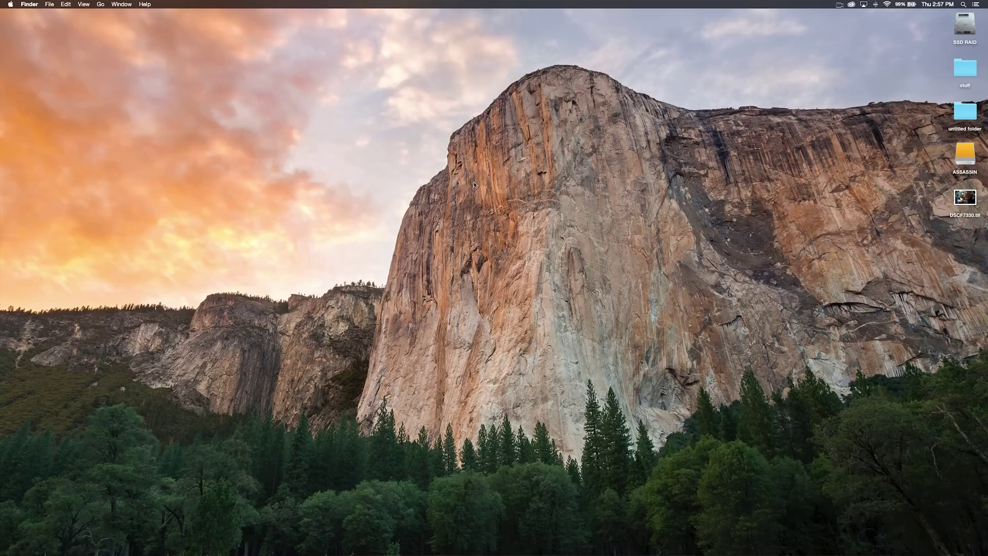
pyautogui.moveTo(415, 554)
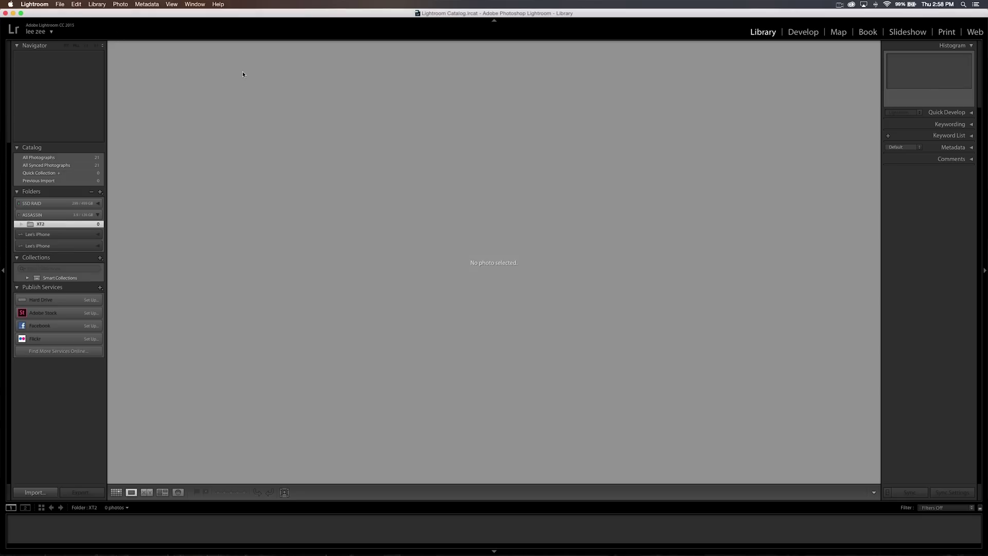
# Import DSCF7330.RAF from the XT2 folder into Lightroom and switch it to Develop.
pyautogui.click(61, 3)
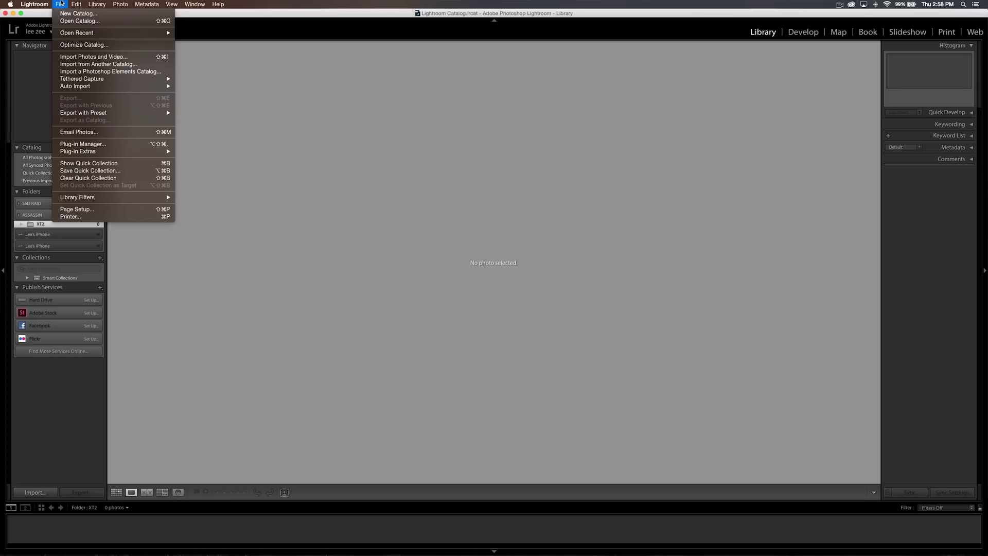
pyautogui.click(93, 57)
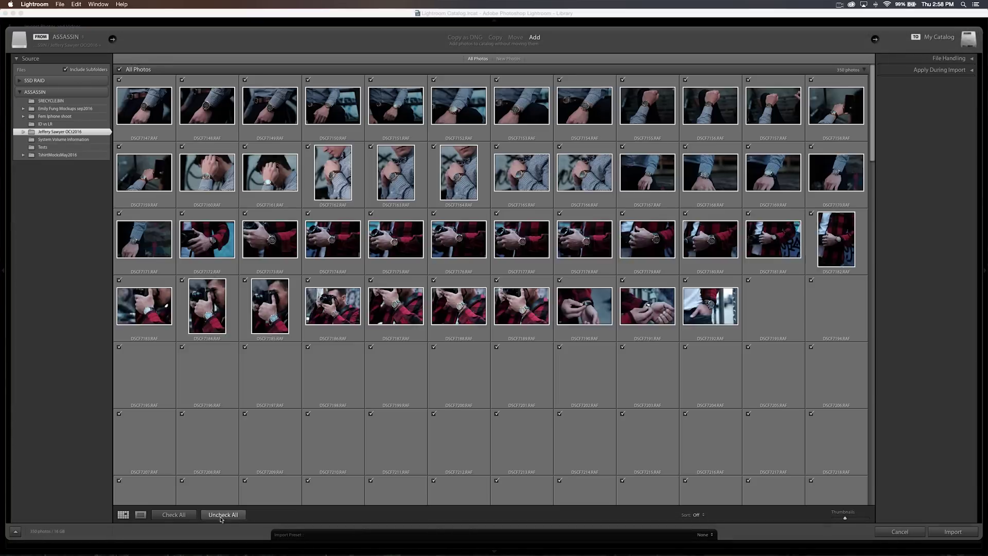
pyautogui.scroll(-10, 494, 283)
pyautogui.click(332, 186)
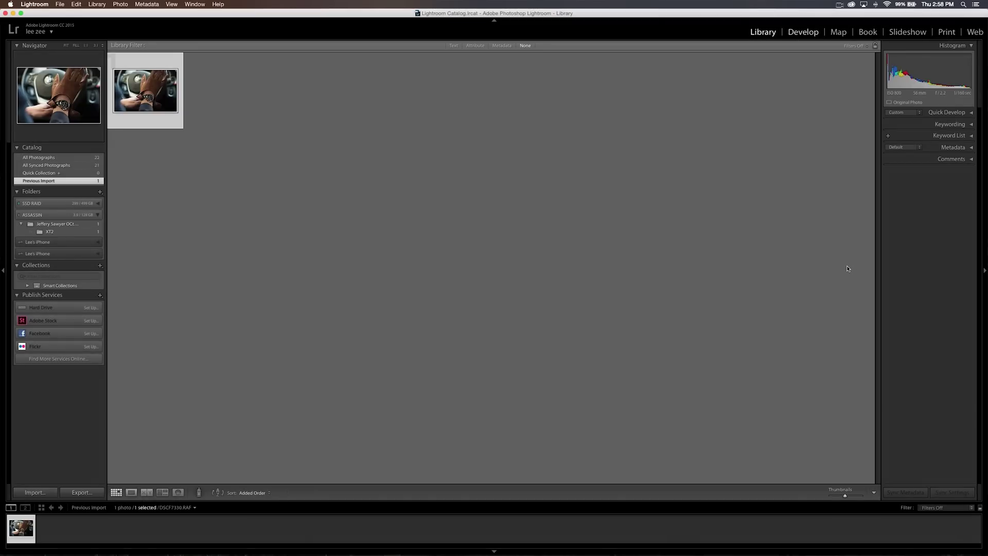
pyautogui.press('d')
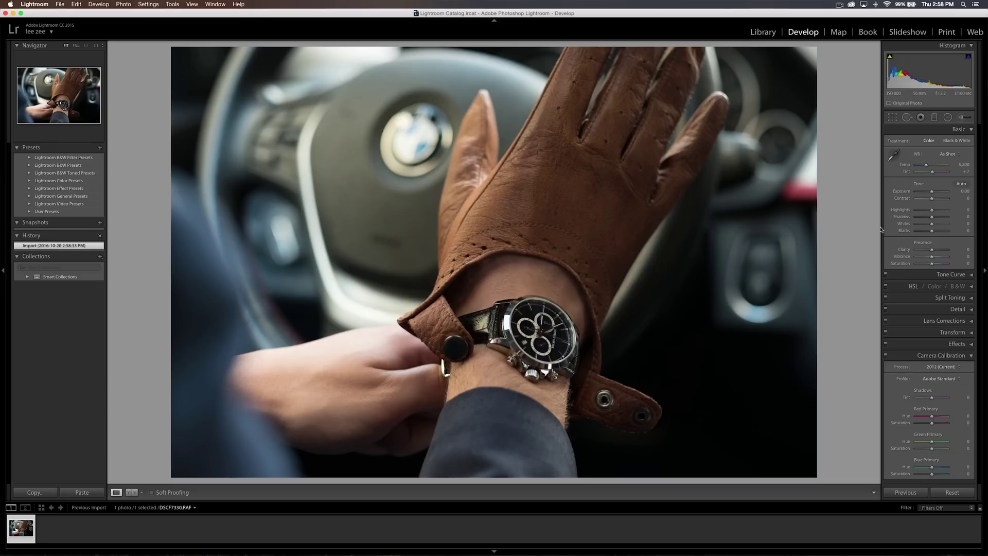
# Set the white balance temperature to 4,900 and Vibrance to +10 in the Basic panel.
pyautogui.click(960, 164)
pyautogui.write('4,900')
pyautogui.press('Return')
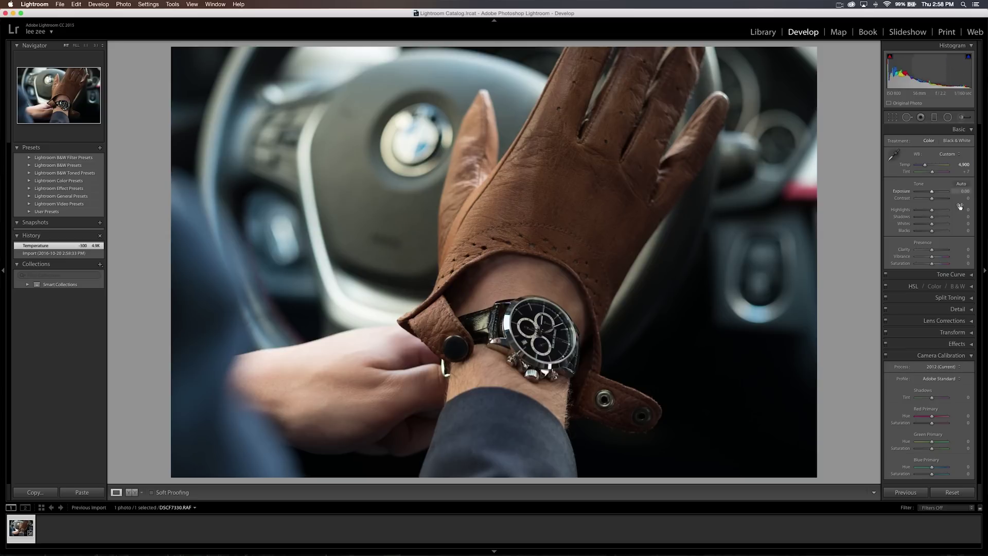
pyautogui.click(961, 256)
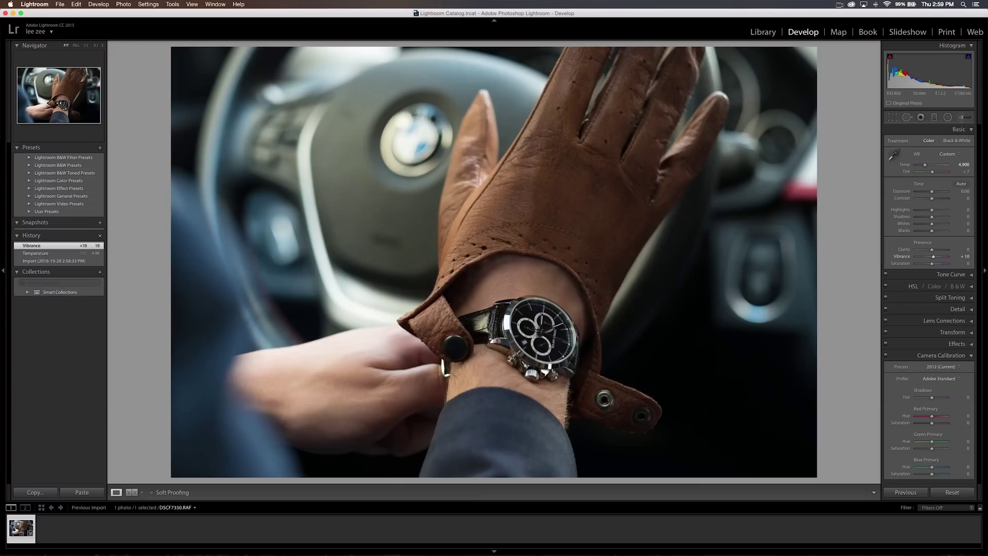
pyautogui.click(937, 380)
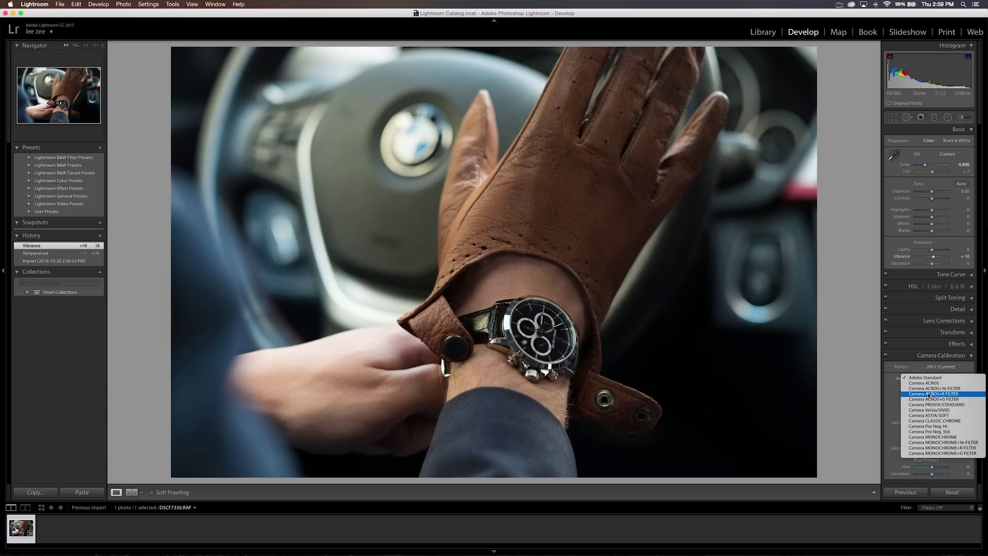
pyautogui.click(931, 393)
pyautogui.click(926, 381)
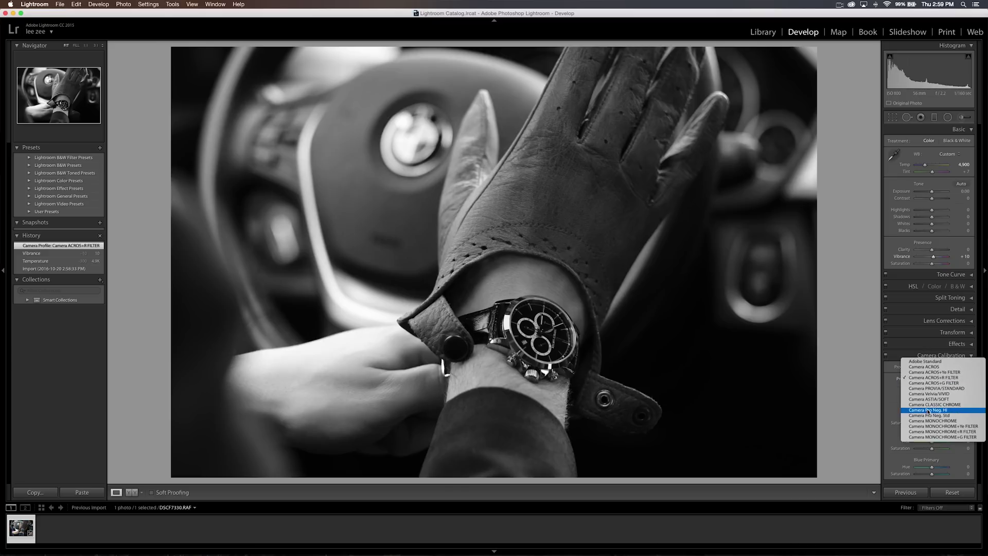
pyautogui.click(931, 405)
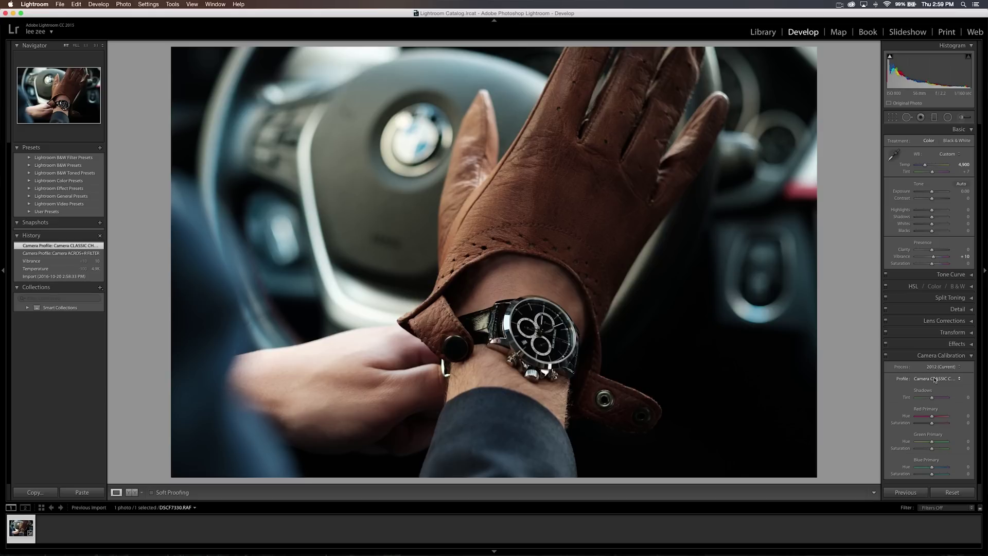
pyautogui.click(934, 379)
pyautogui.click(922, 335)
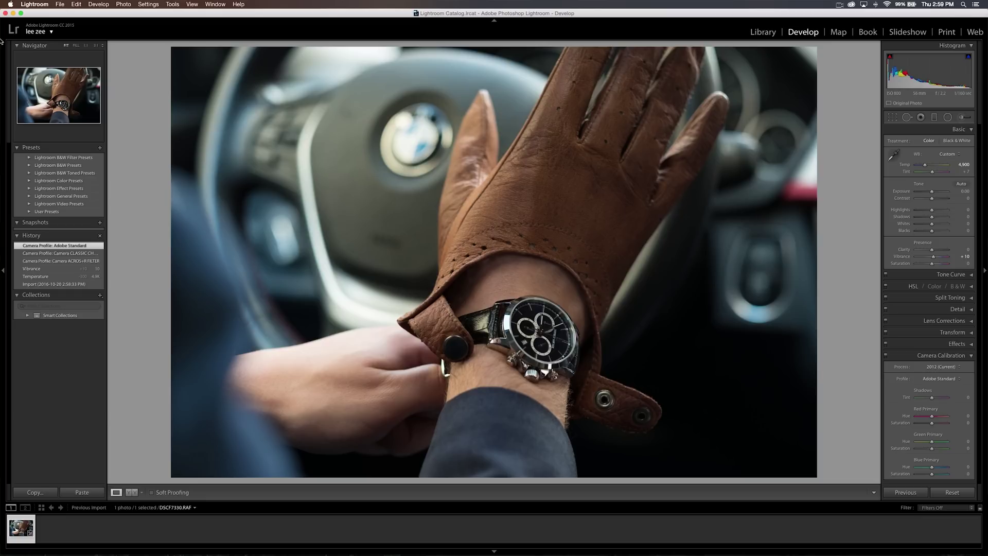
# Set the Lightroom export destination to the Desktop without a subfolder.
pyautogui.click(59, 4)
pyautogui.click(77, 99)
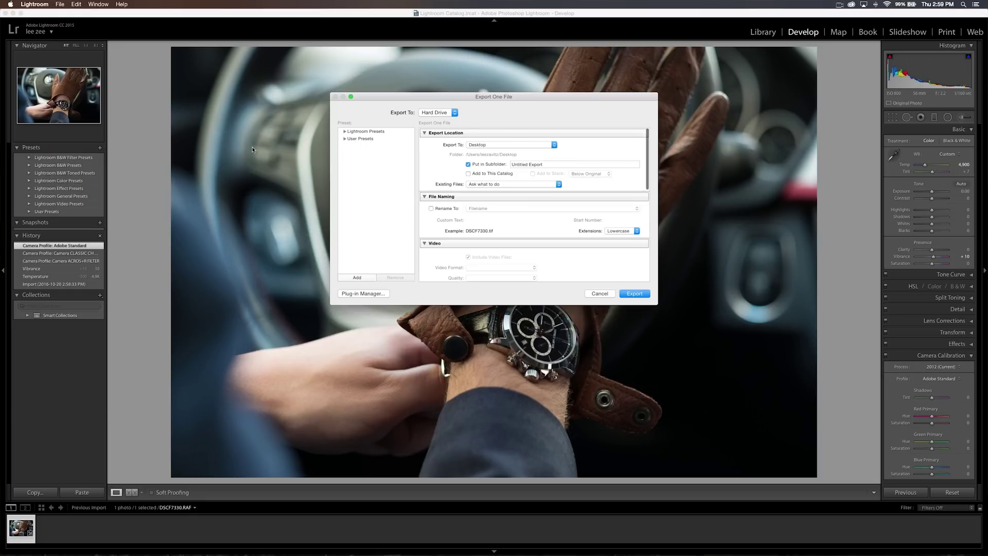
pyautogui.scroll(-5, 457, 204)
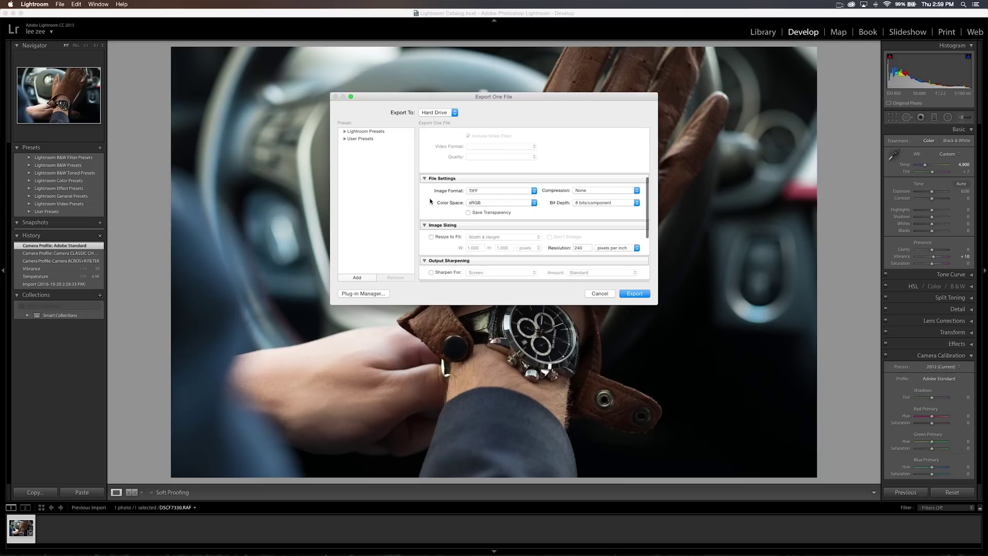
pyautogui.scroll(5, 431, 200)
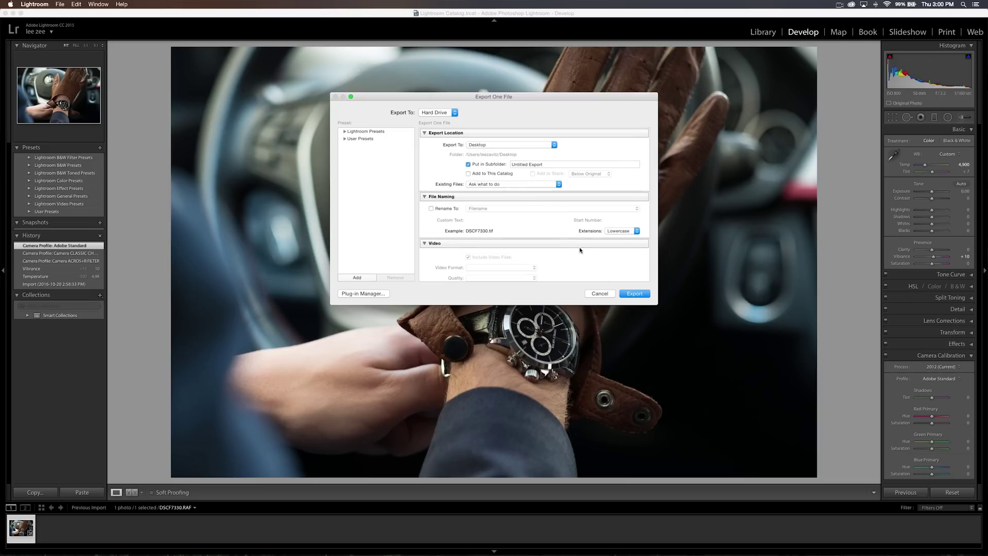
pyautogui.click(469, 164)
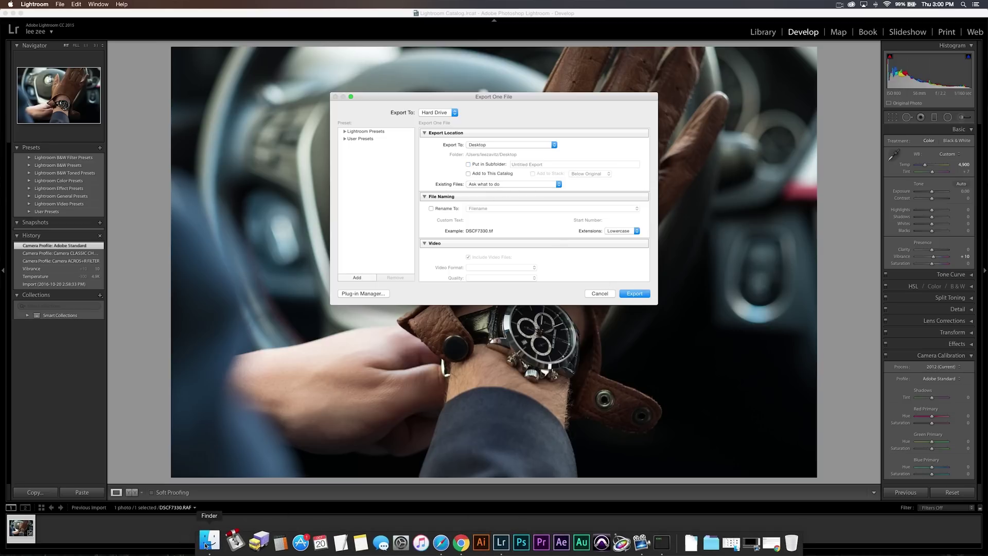
pyautogui.click(209, 543)
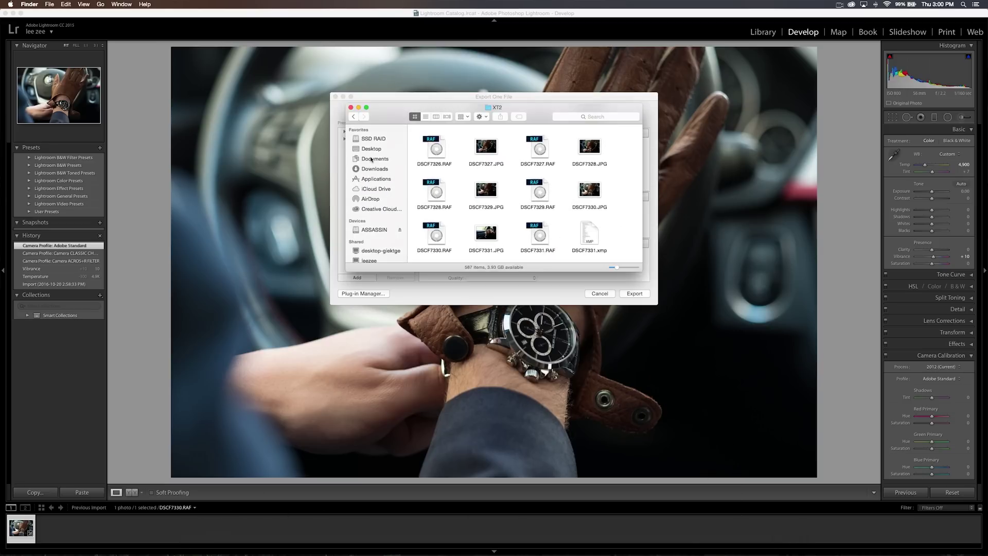
pyautogui.click(371, 148)
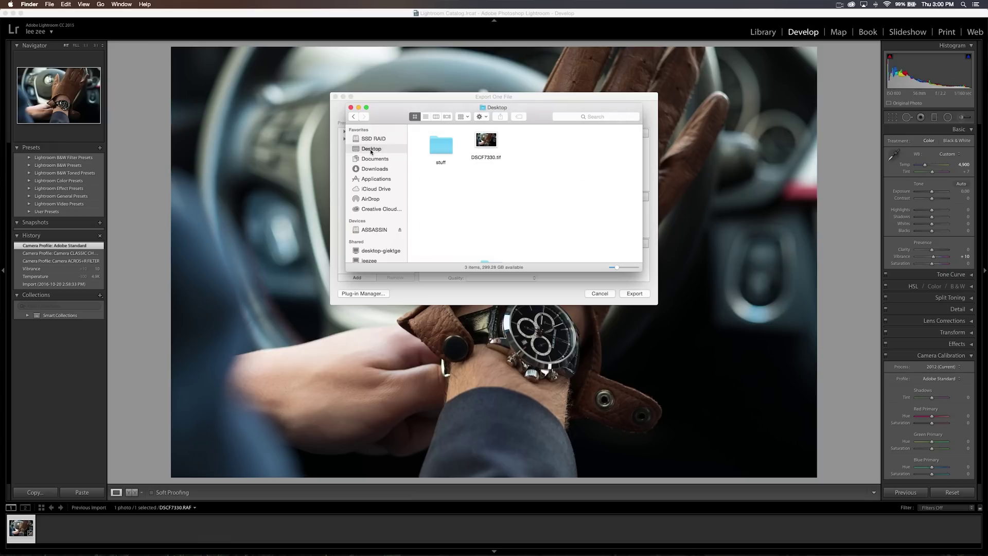
# Rename the existing DSCF7330.tif to DSCF7330ID.tif, then export the photo to the Desktop.
pyautogui.click(492, 157)
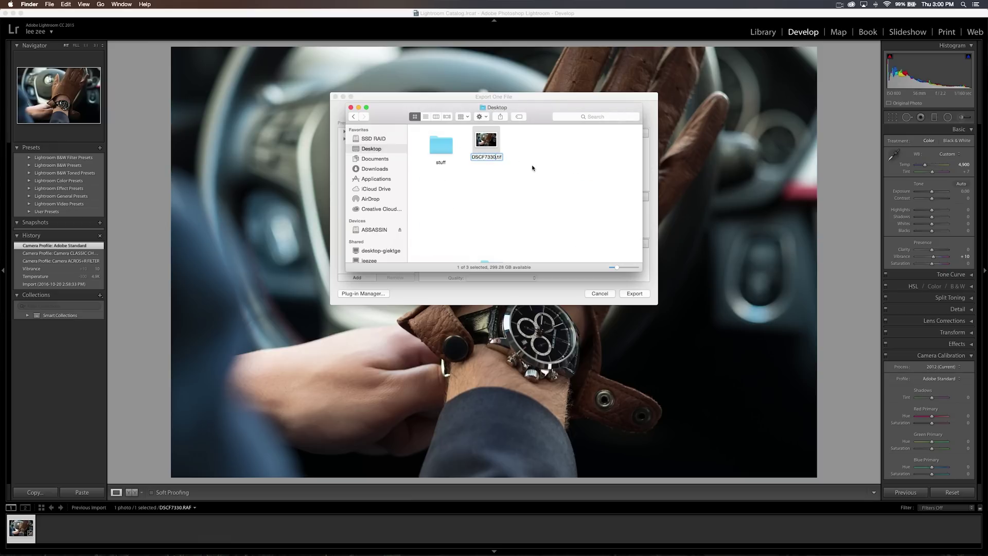
pyautogui.write('ID')
pyautogui.click(359, 108)
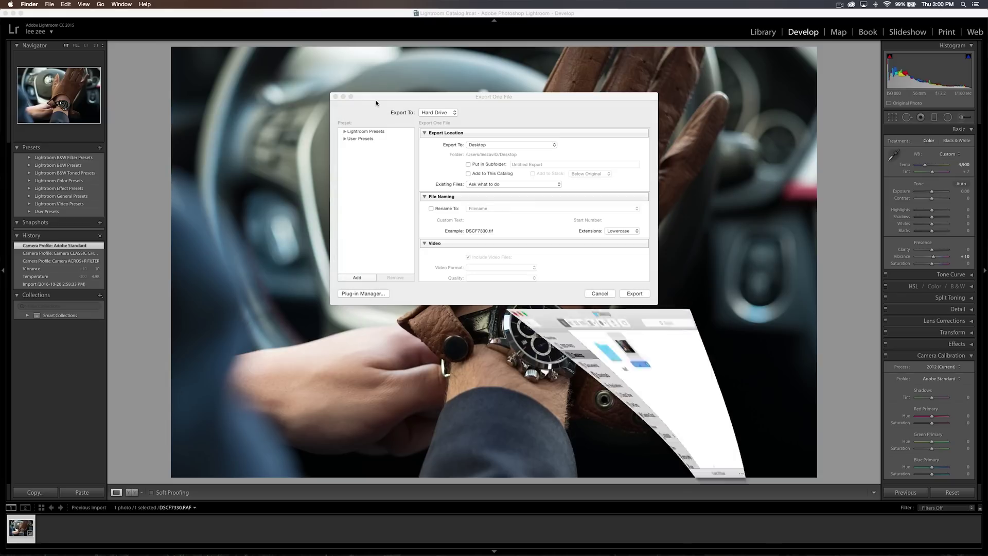
pyautogui.click(634, 294)
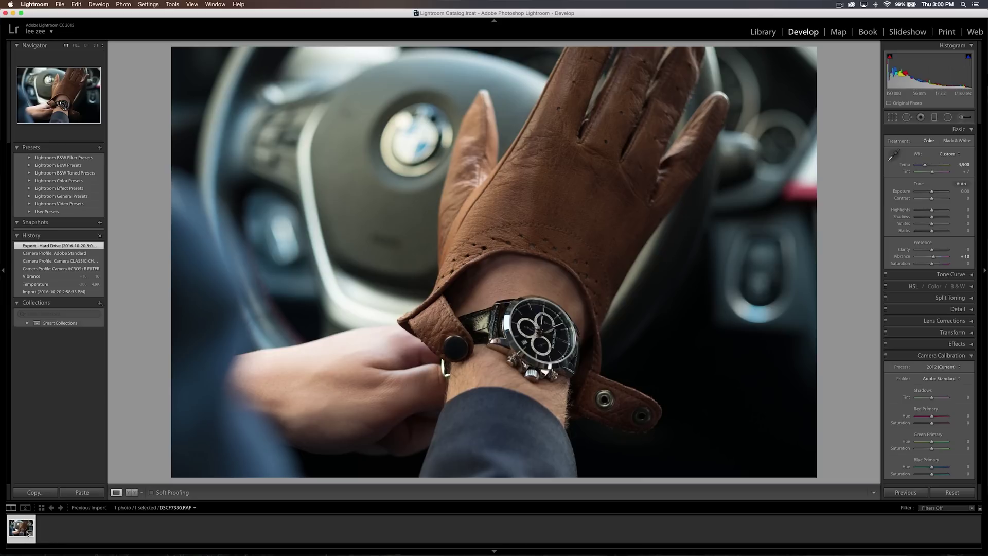
pyautogui.press('Delete')
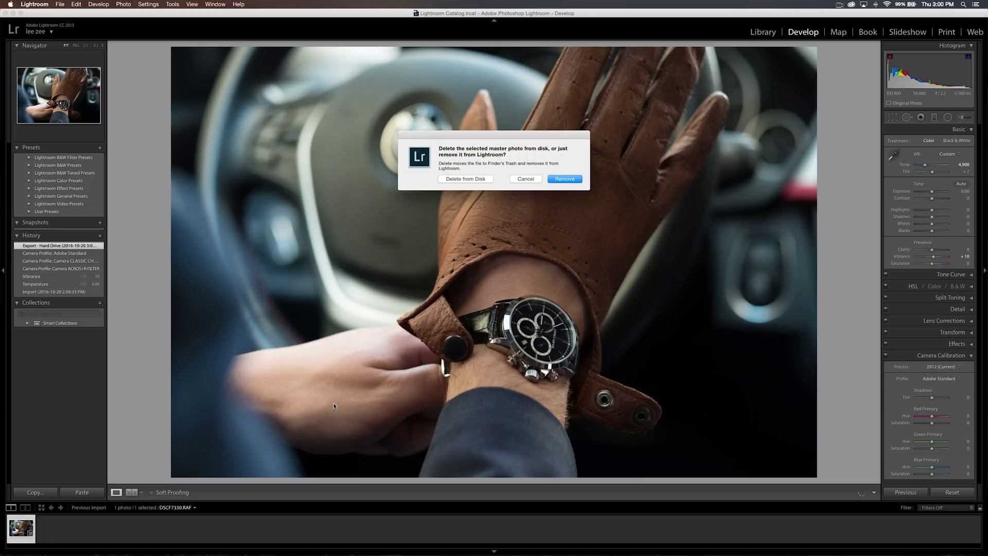
# Remove the RAW from the catalog only and rename the new Desktop export to DSCF7330LR.tif.
pyautogui.click(565, 179)
pyautogui.click(13, 13)
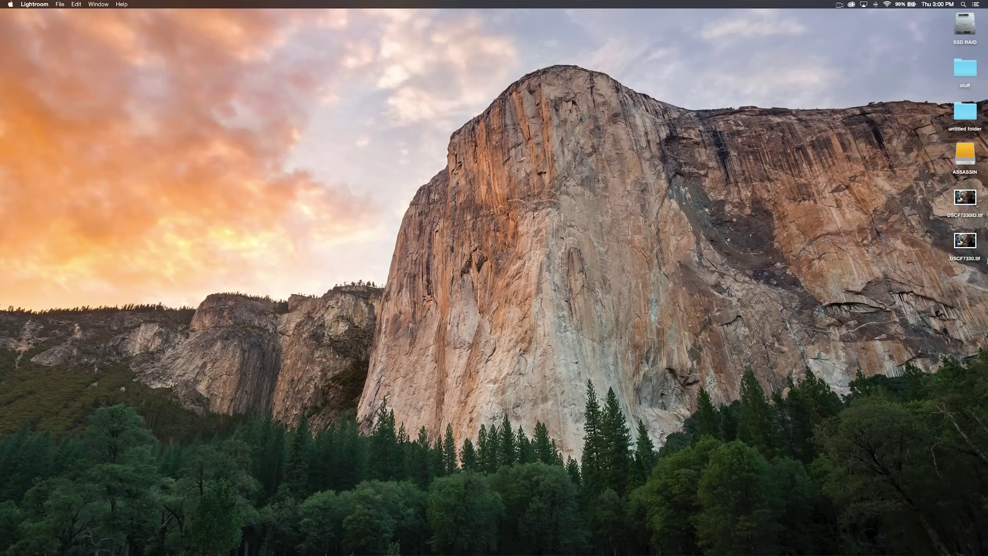
pyautogui.click(963, 258)
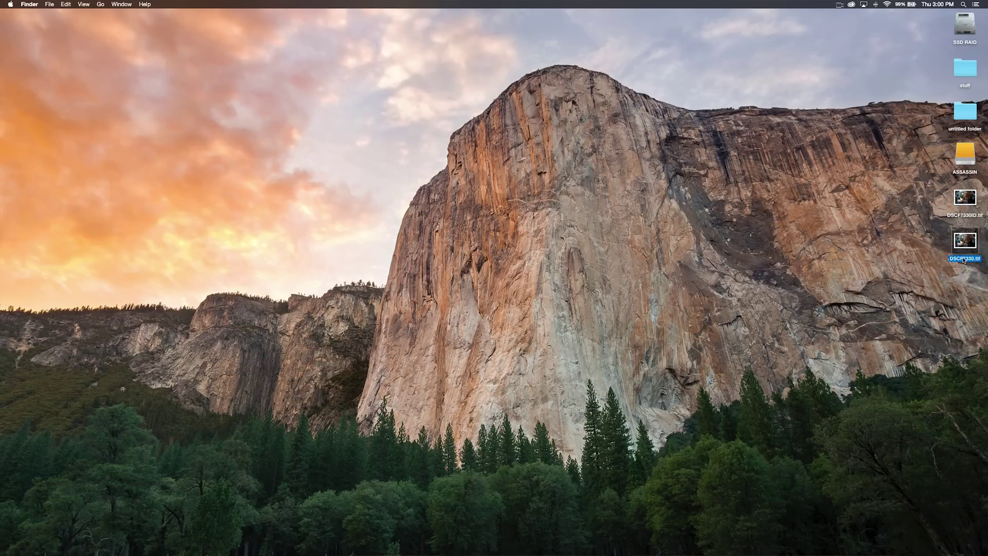
pyautogui.click(963, 258)
pyautogui.click(964, 259)
pyautogui.write('LR')
pyautogui.press('Return')
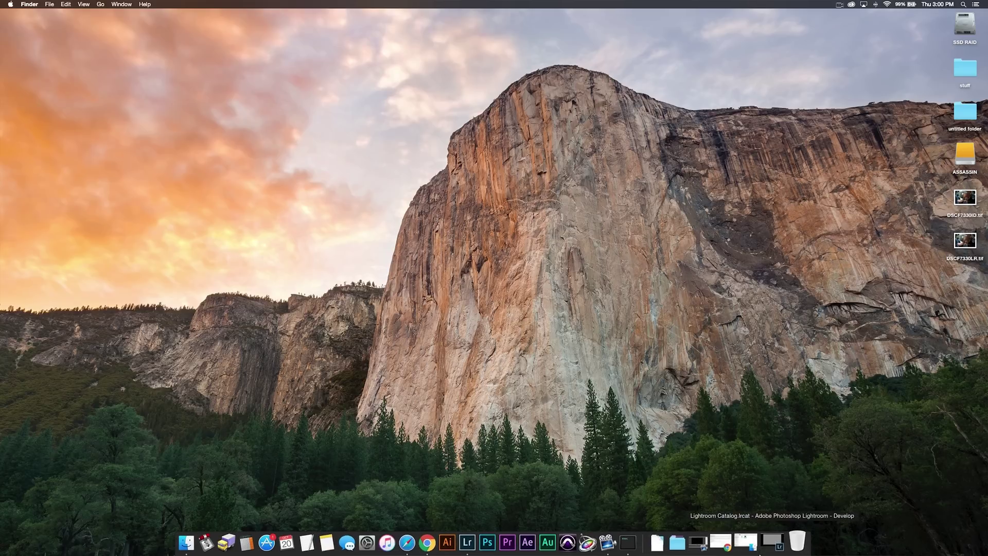
# Import DSCF7330ID.tif and DSCF7330LR.tif from the Desktop into the Lightroom library.
pyautogui.click(766, 543)
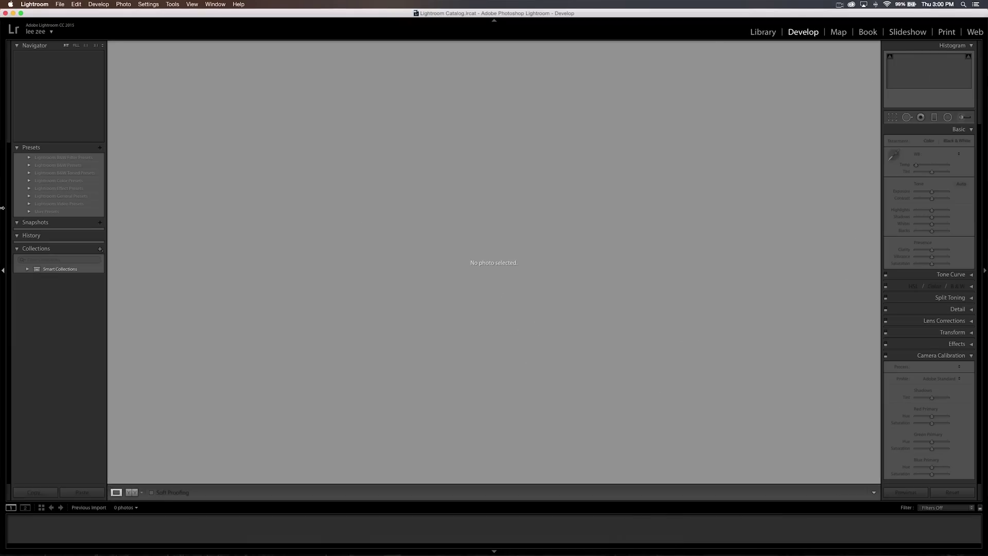
pyautogui.click(60, 4)
pyautogui.click(83, 65)
pyautogui.click(23, 135)
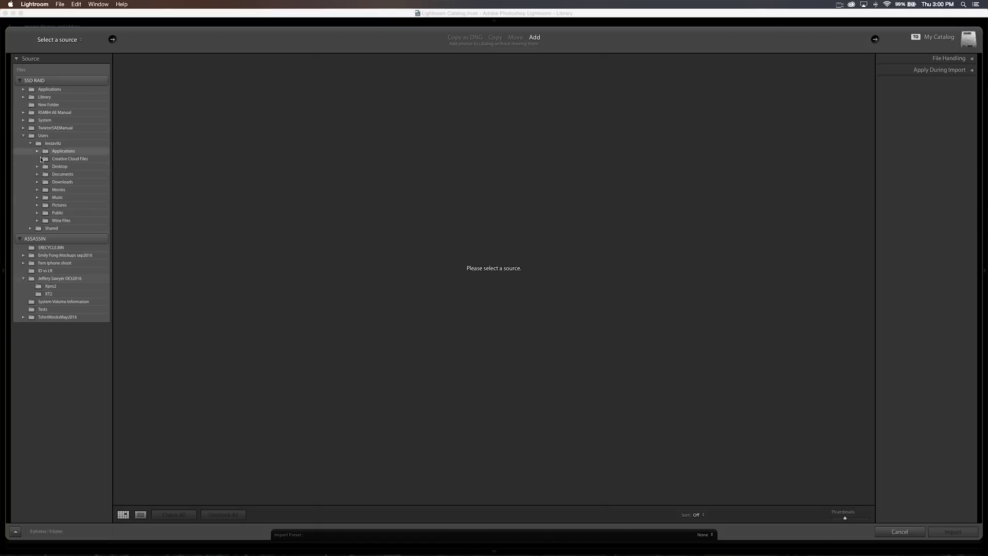
pyautogui.click(45, 182)
pyautogui.click(44, 182)
pyautogui.click(60, 166)
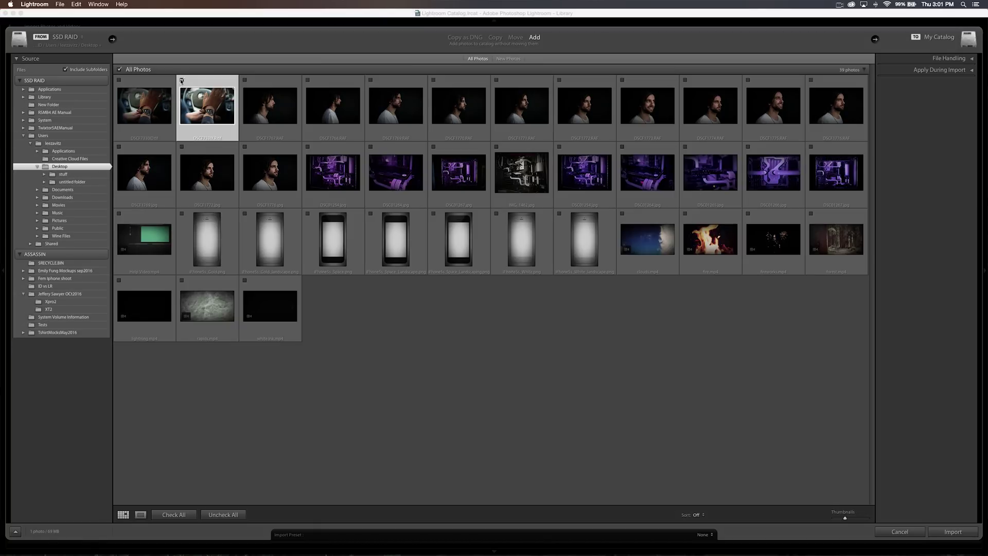
pyautogui.click(939, 534)
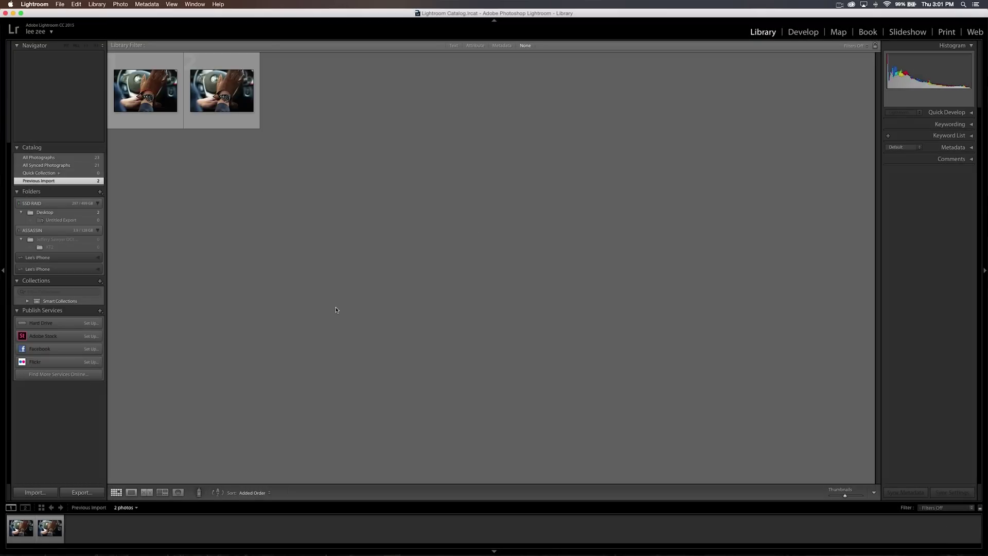
pyautogui.moveTo(181, 128)
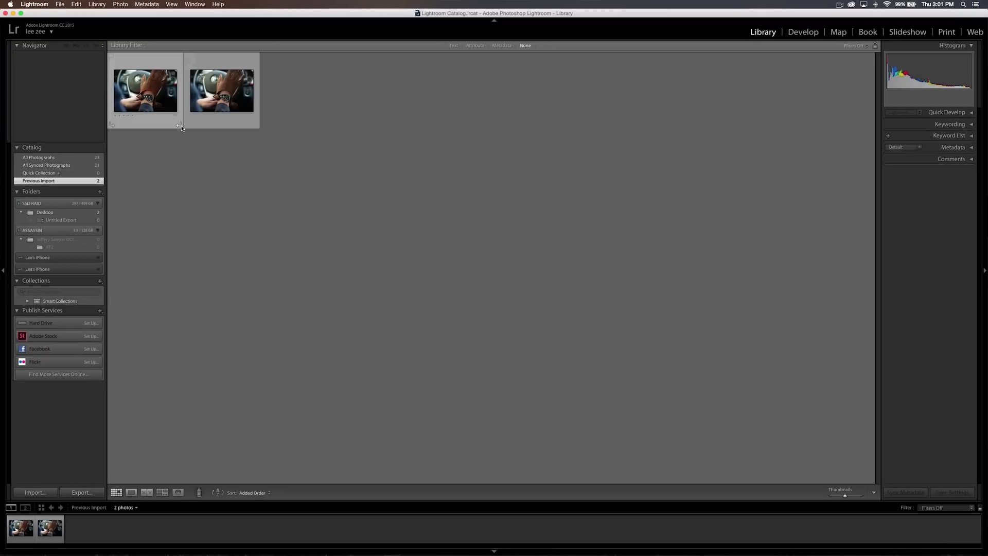
# Show the two imported Desktop TIFFs side by side as Select and Candidate in Compare view.
pyautogui.press('c')
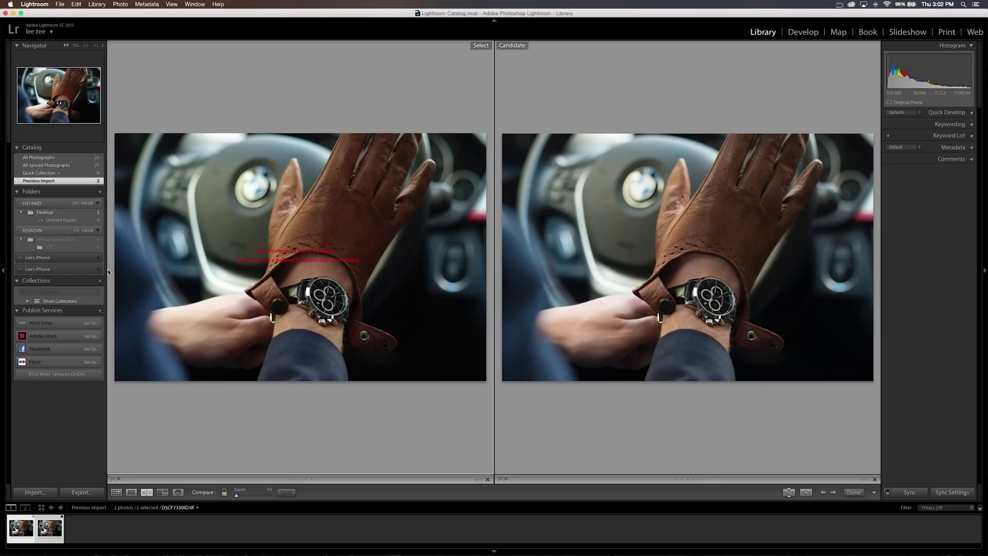
# Zoom both TIFFs to 1:1 on the glove and pan the synced views to center the watch face.
pyautogui.click(397, 218)
pyautogui.moveTo(396, 254); pyautogui.dragTo(357, 221)
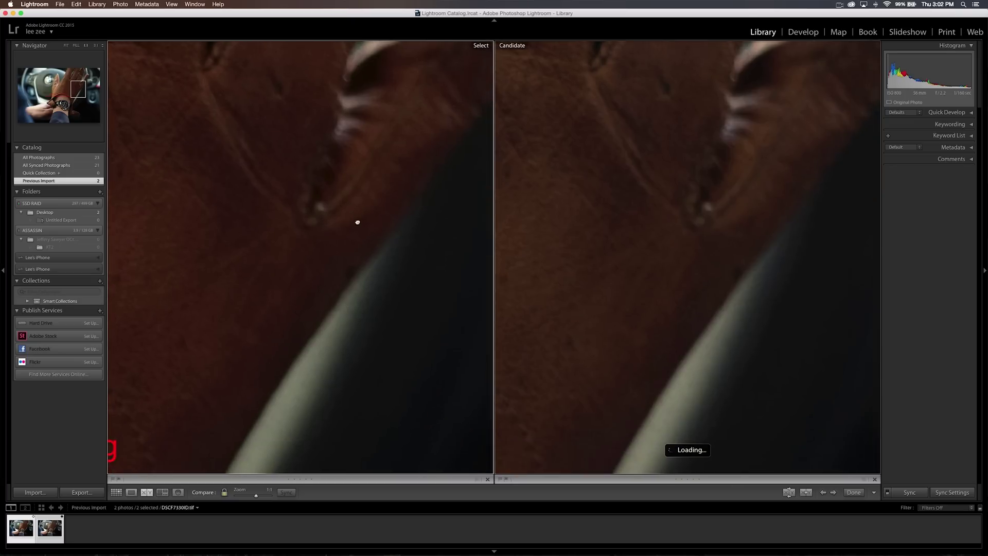
pyautogui.scroll(-5, 330, 273)
pyautogui.moveTo(350, 330); pyautogui.dragTo(361, 237)
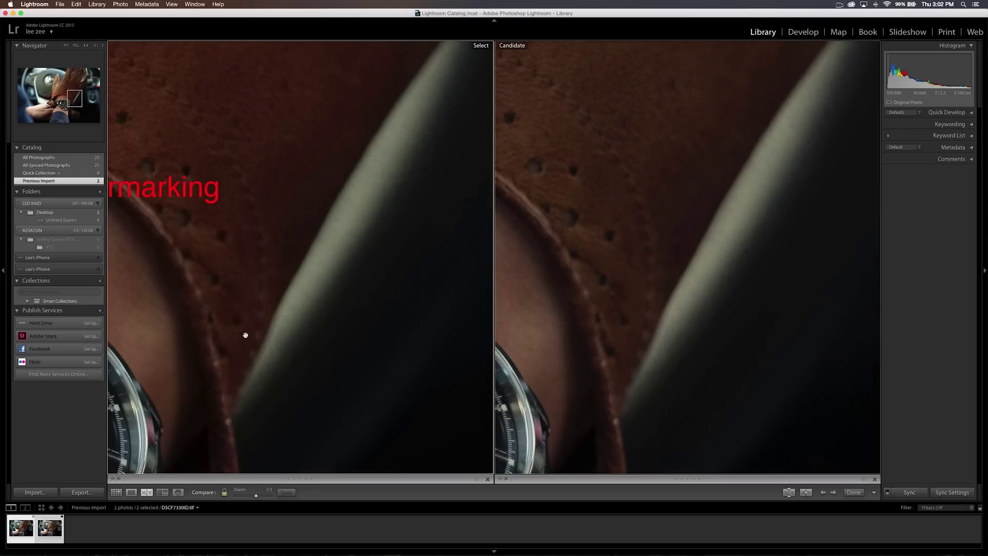
pyautogui.moveTo(242, 335); pyautogui.dragTo(343, 241)
pyautogui.moveTo(227, 298); pyautogui.dragTo(329, 240)
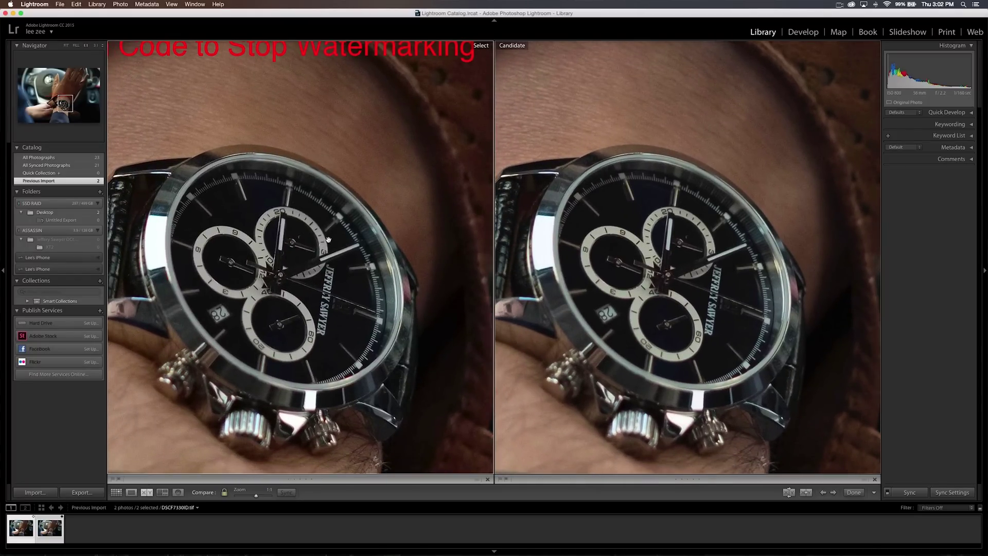
pyautogui.moveTo(328, 240); pyautogui.dragTo(345, 217)
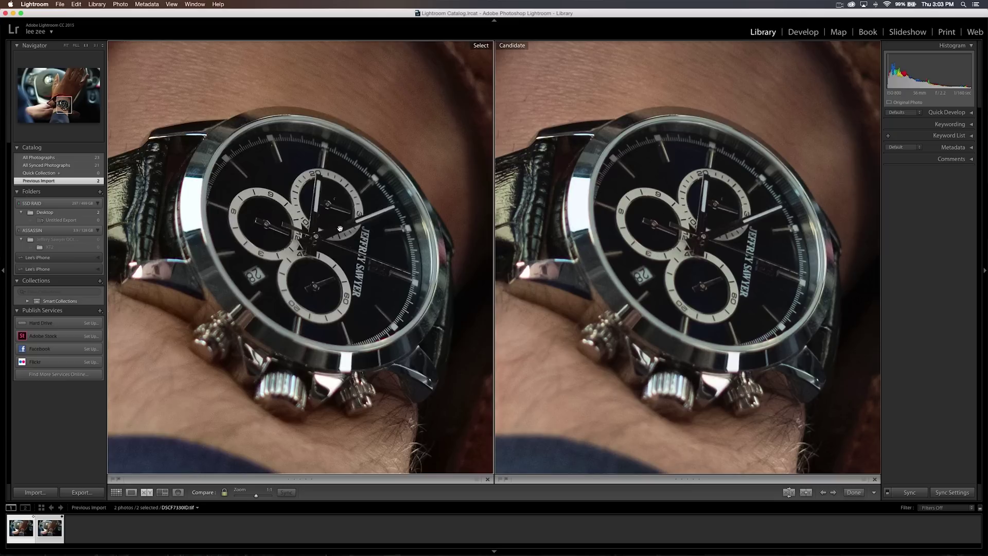
# Pan both 1:1 photos across the strap, blurred background and dashboard down to the wrist and blue sleeve.
pyautogui.moveTo(297, 268); pyautogui.dragTo(353, 364)
pyautogui.moveTo(247, 218); pyautogui.dragTo(425, 262)
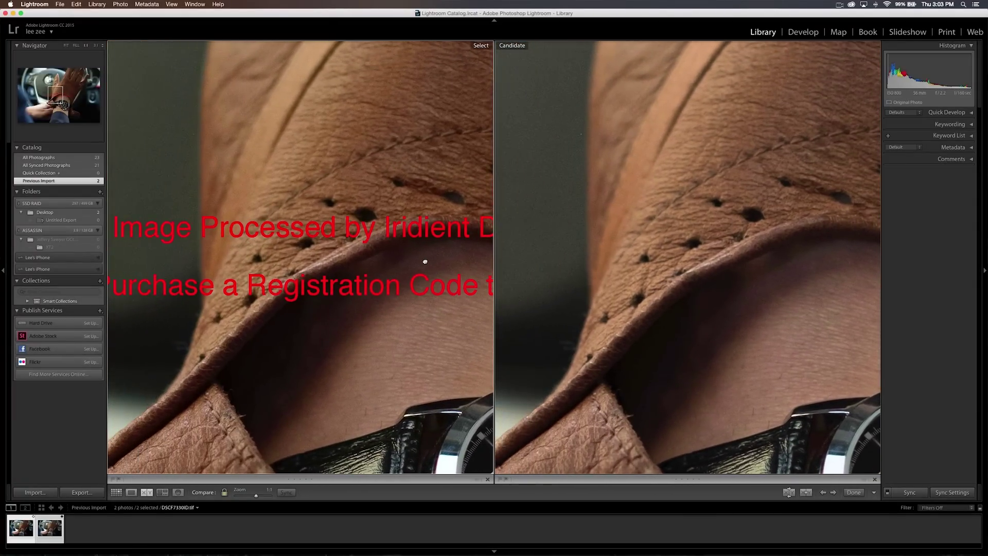
pyautogui.moveTo(329, 166); pyautogui.dragTo(666, 340)
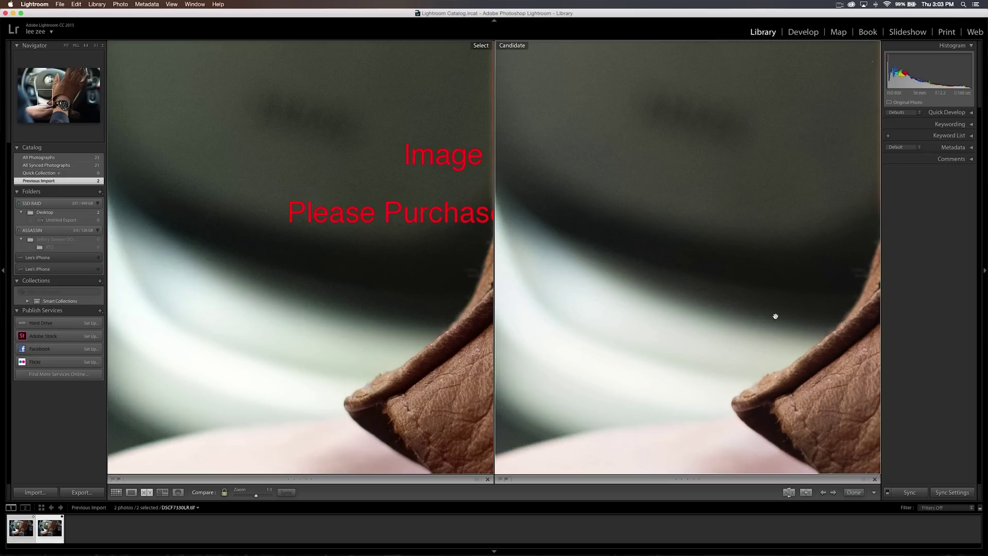
pyautogui.moveTo(608, 265); pyautogui.dragTo(695, 350)
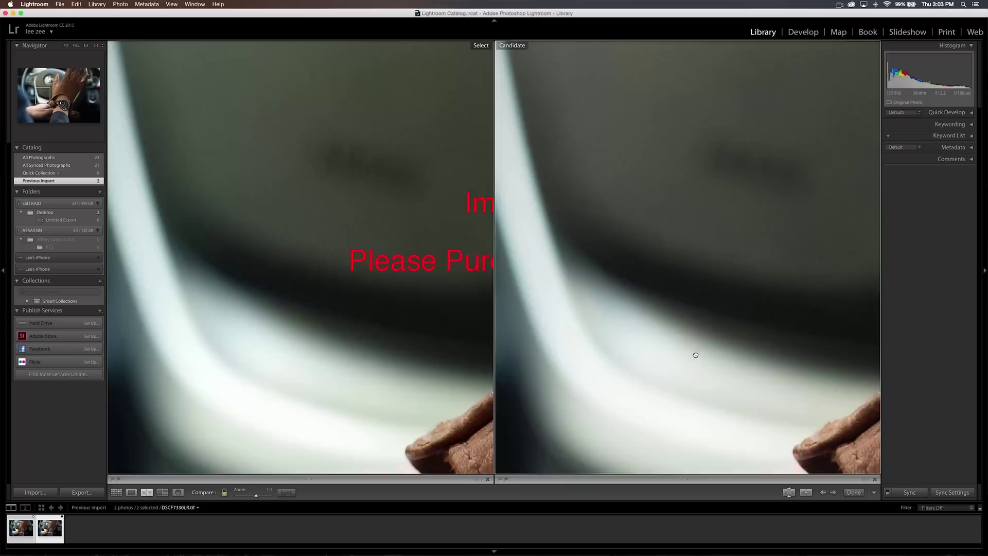
pyautogui.moveTo(577, 223); pyautogui.dragTo(741, 245)
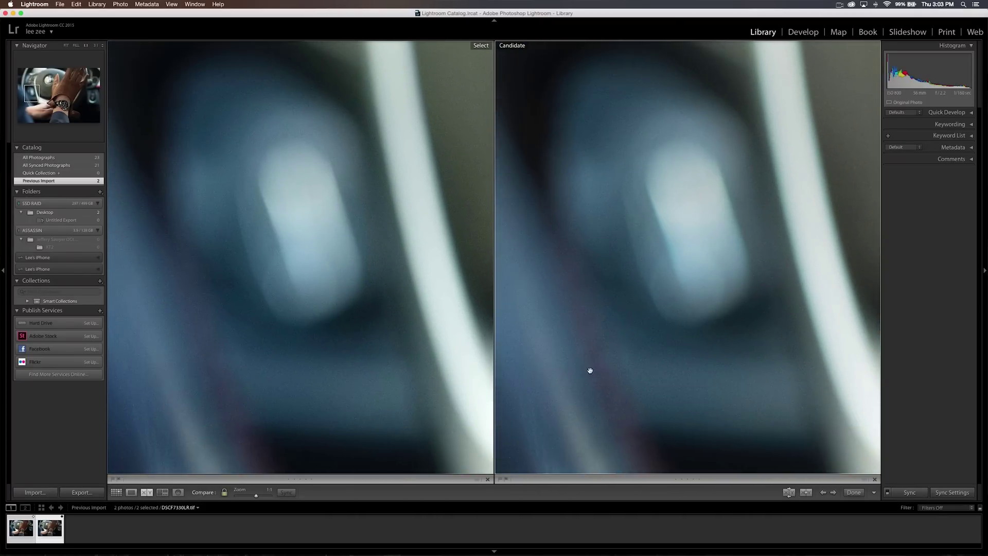
pyautogui.moveTo(589, 370); pyautogui.dragTo(665, 217)
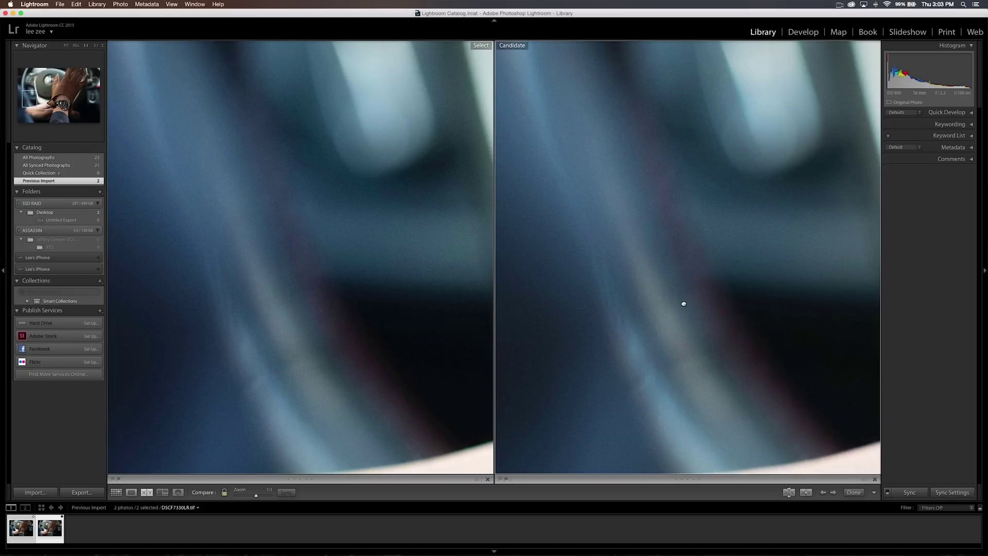
pyautogui.moveTo(683, 304); pyautogui.dragTo(661, 229)
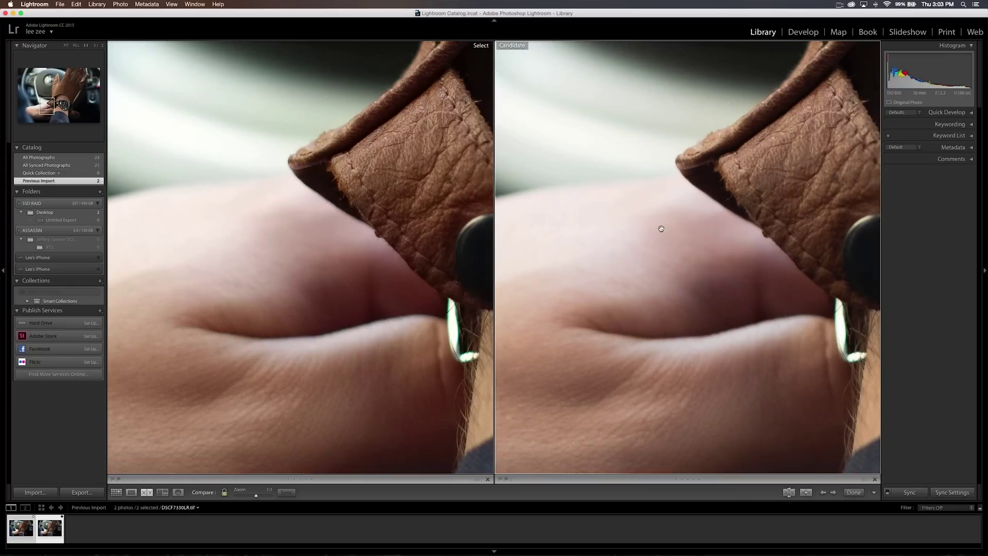
pyautogui.moveTo(805, 360); pyautogui.dragTo(669, 242)
pyautogui.moveTo(817, 345); pyautogui.dragTo(695, 246)
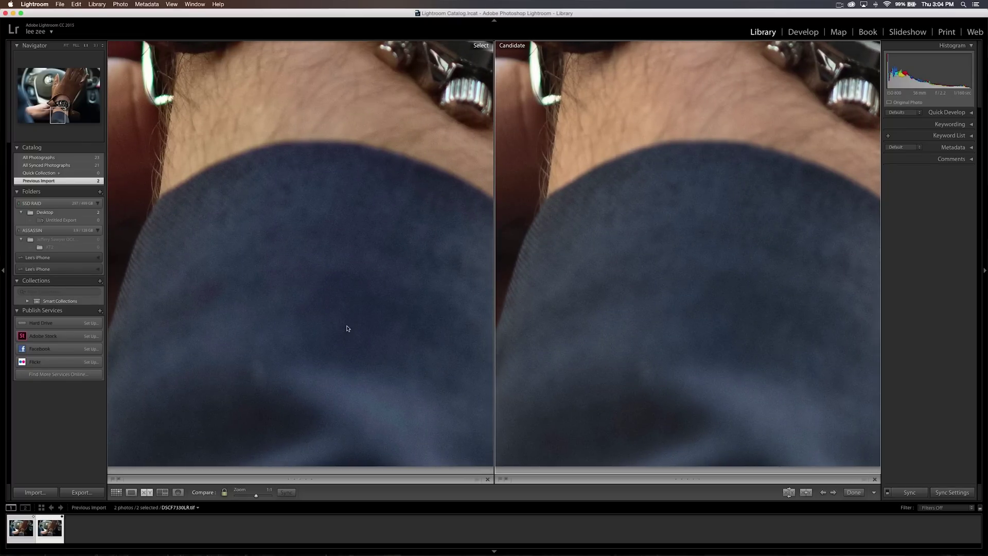
# Pan both zoomed photos onto the watch face and strap eyelet.
pyautogui.scroll(-5, 241, 393)
pyautogui.scroll(6, 256, 348)
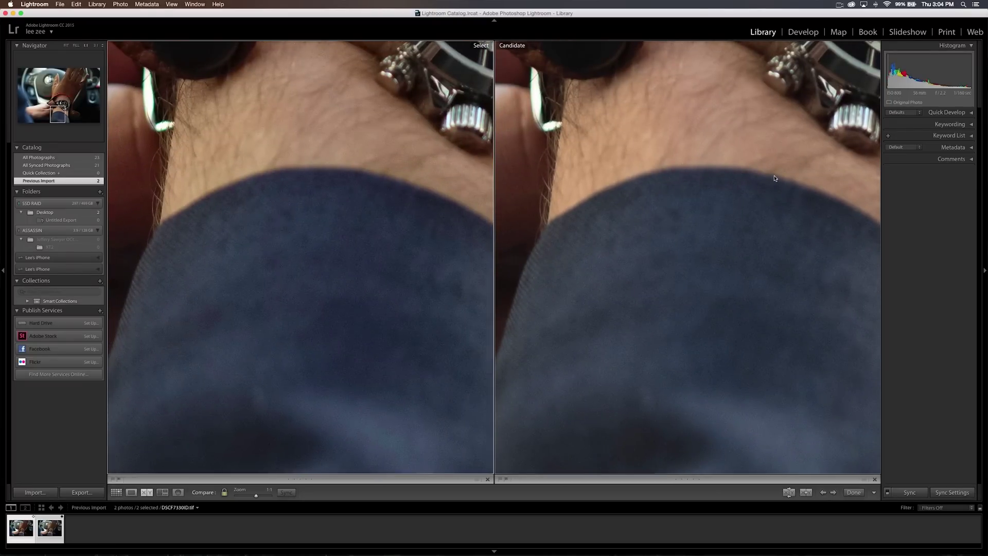
pyautogui.moveTo(704, 190); pyautogui.dragTo(671, 188)
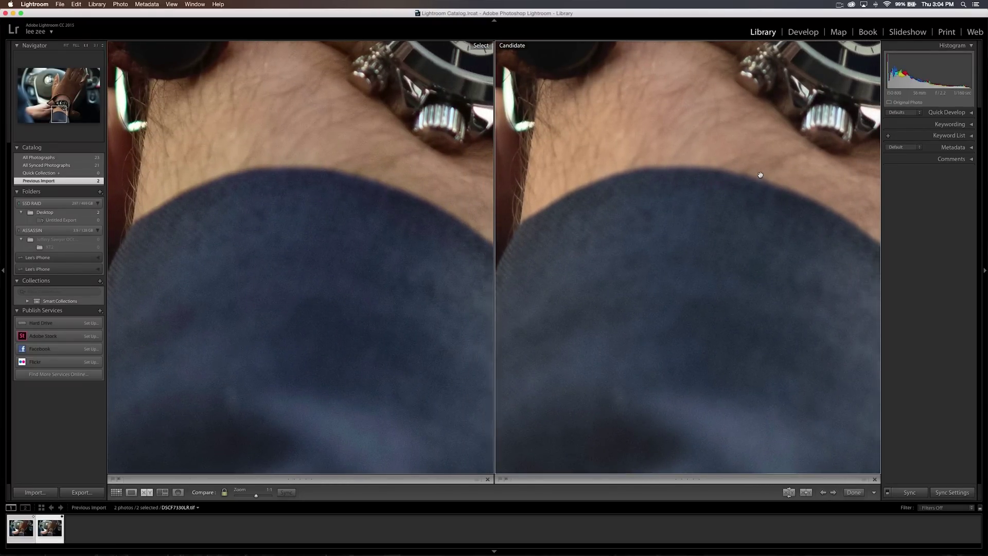
pyautogui.moveTo(666, 203); pyautogui.dragTo(686, 227)
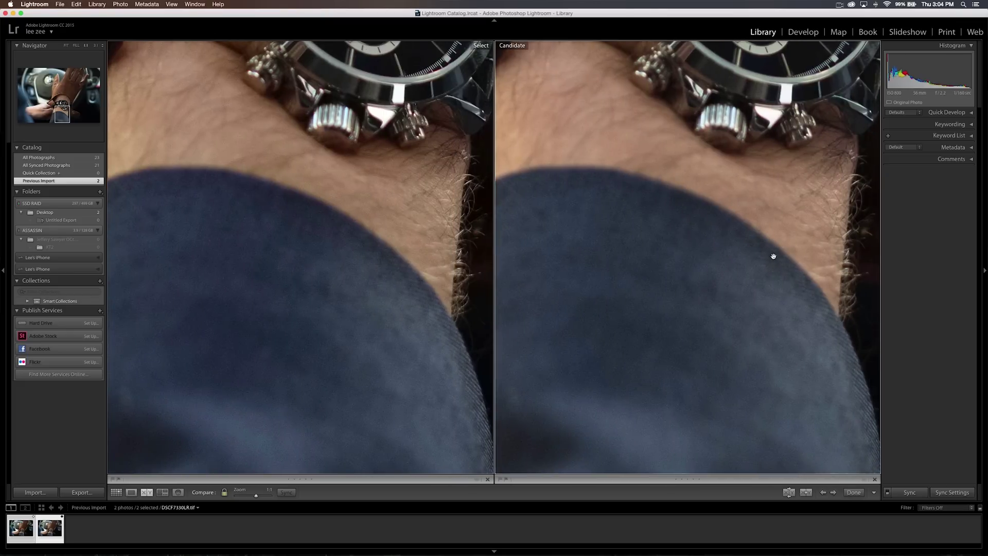
pyautogui.moveTo(775, 247); pyautogui.dragTo(695, 273)
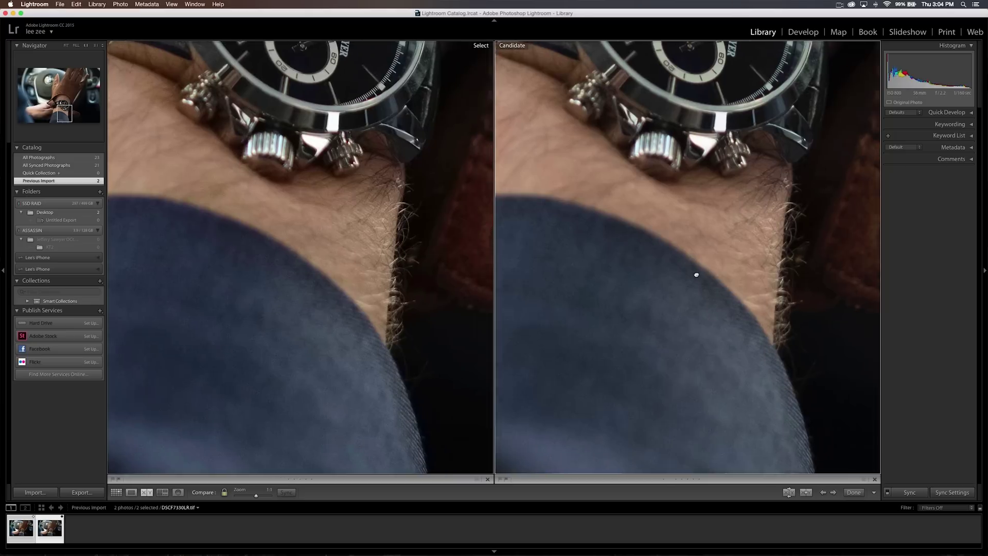
pyautogui.moveTo(833, 186); pyautogui.dragTo(690, 257)
pyautogui.moveTo(759, 189); pyautogui.dragTo(714, 223)
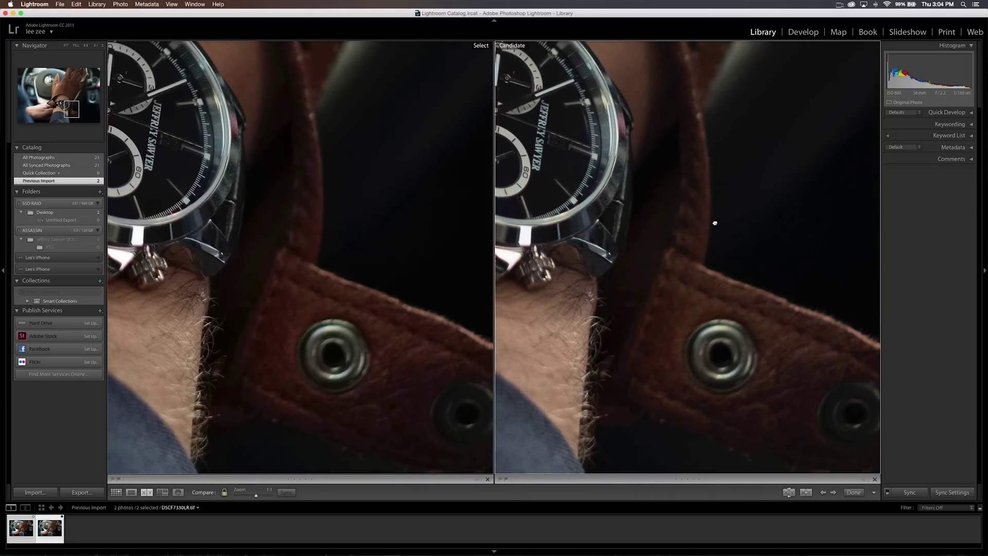
# Sweep both photos through the dark background up to the perforated glove cuff, then browse for the camera JPEG.
pyautogui.moveTo(786, 124); pyautogui.dragTo(683, 192)
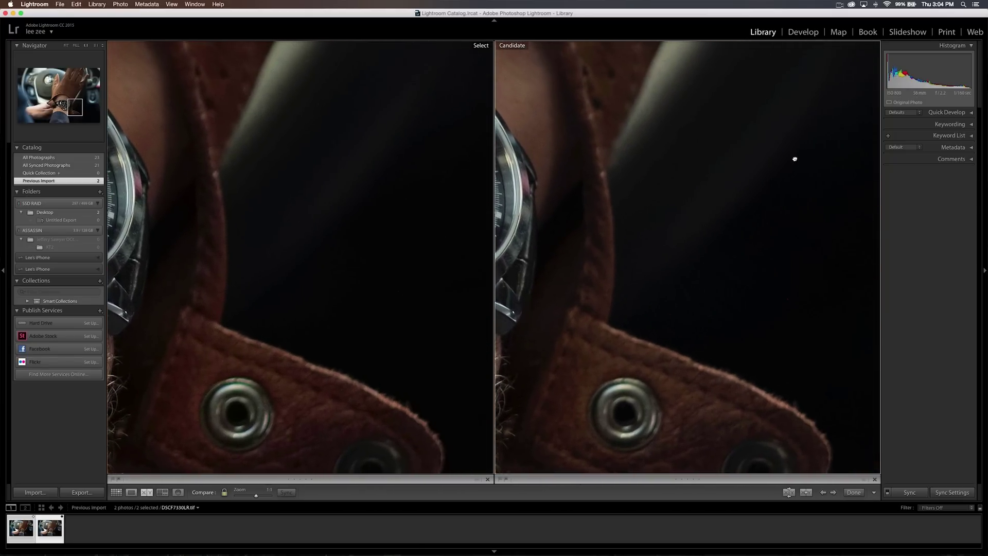
pyautogui.moveTo(794, 157); pyautogui.dragTo(761, 90)
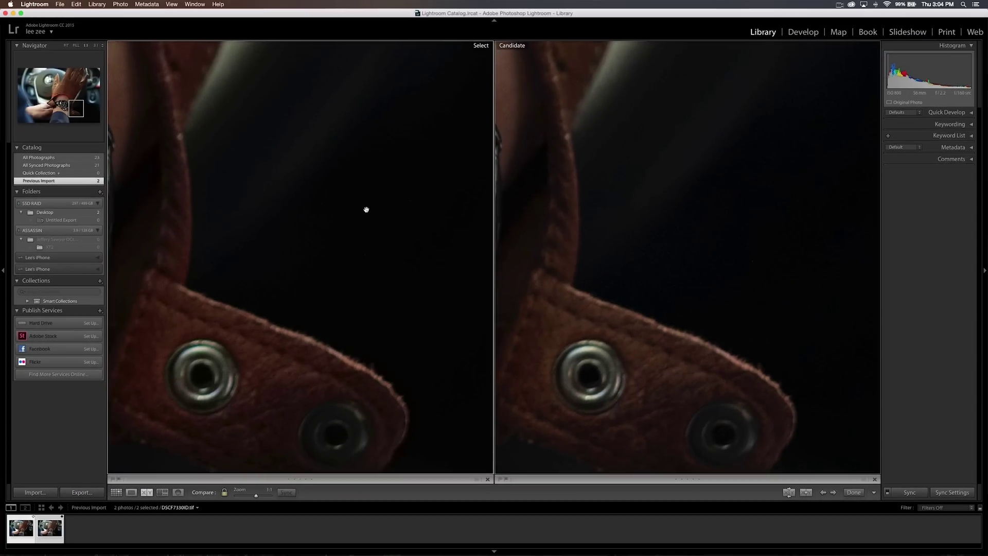
pyautogui.moveTo(309, 183); pyautogui.dragTo(302, 324)
pyautogui.moveTo(322, 52); pyautogui.dragTo(333, 216)
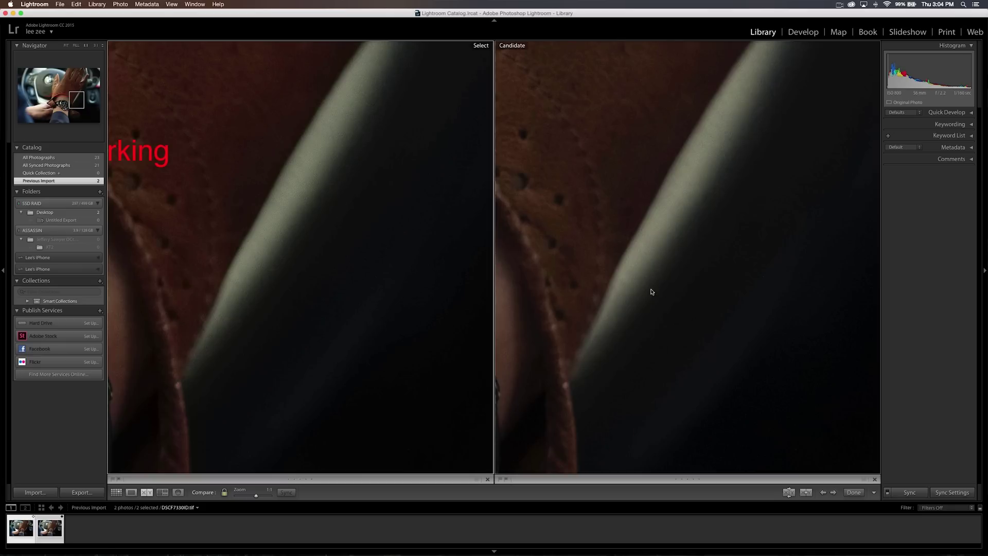
pyautogui.moveTo(721, 155); pyautogui.dragTo(763, 318)
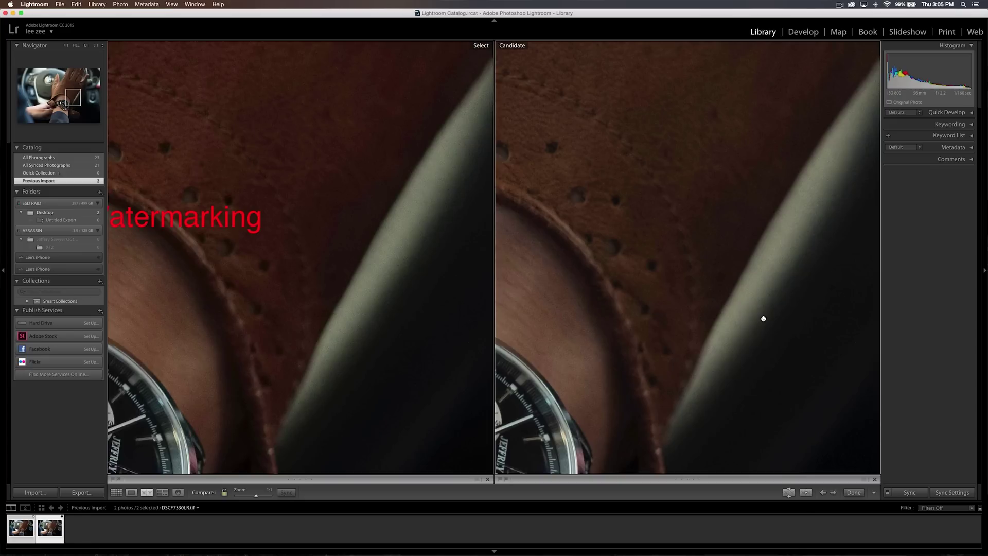
pyautogui.click(760, 542)
# Open the camera JPEG DSCF7330.JPG in Preview and zoom into the glove cuff.
pyautogui.doubleClick(487, 143)
pyautogui.doubleClick(538, 142)
pyautogui.doubleClick(590, 188)
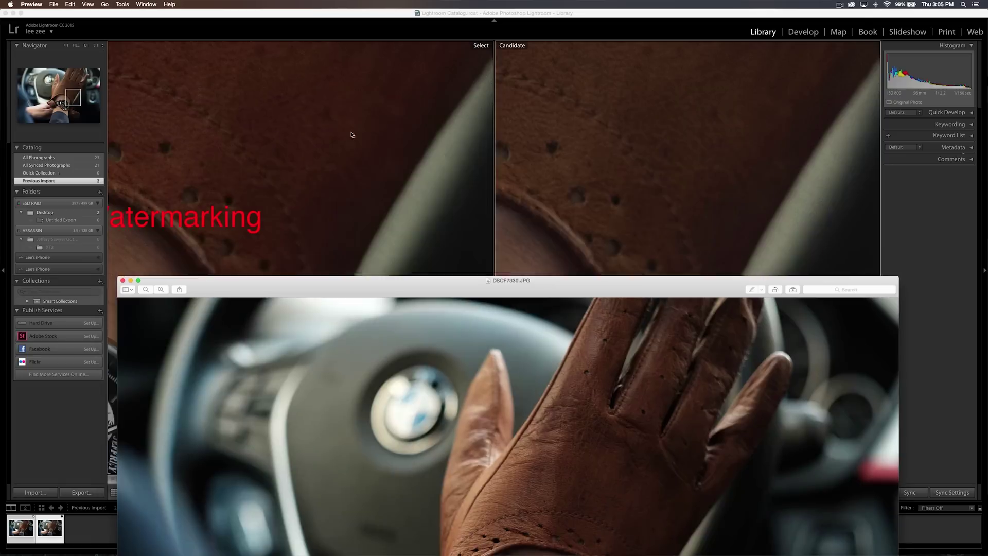
pyautogui.moveTo(383, 281); pyautogui.dragTo(349, 2)
pyautogui.scroll(5, 575, 244)
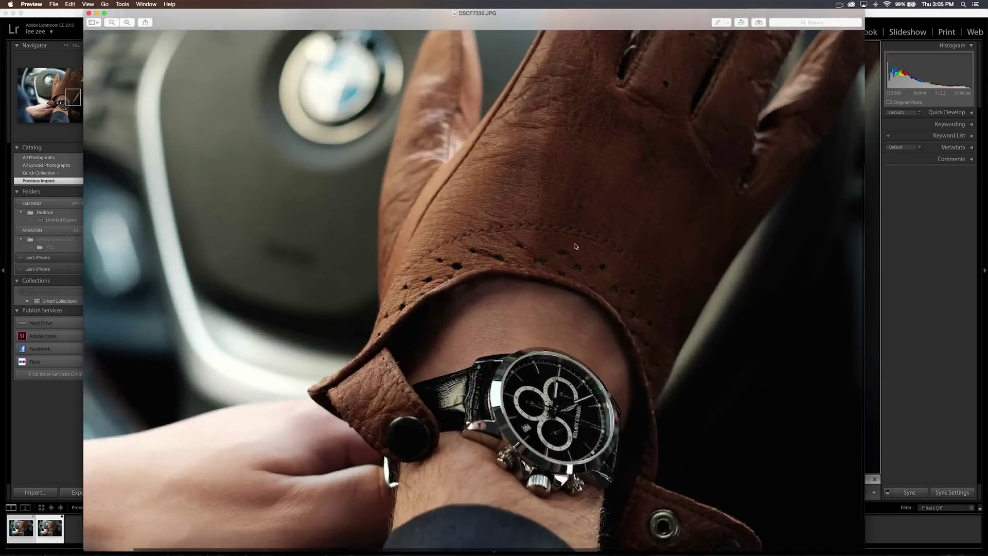
pyautogui.hscroll(5, 575, 244)
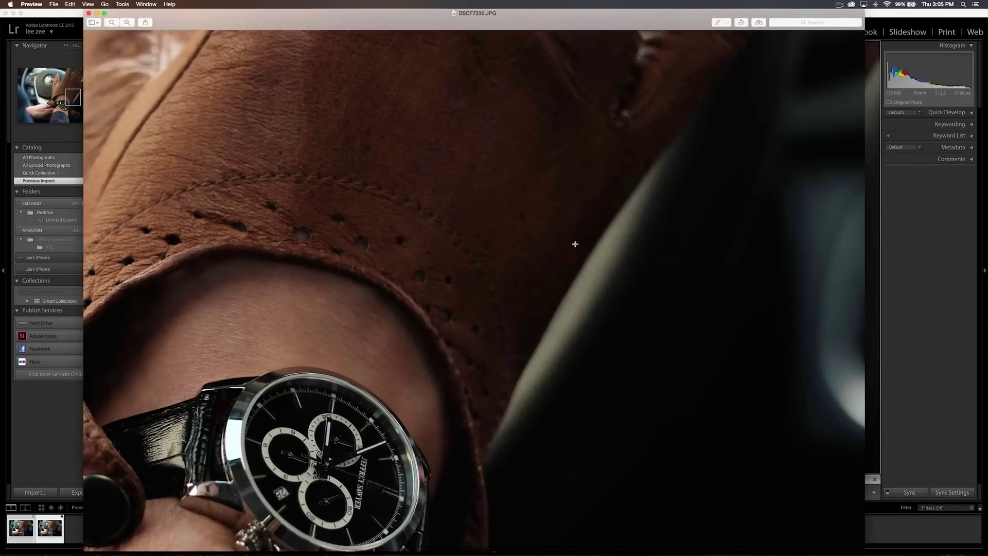
pyautogui.scroll(2, 575, 244)
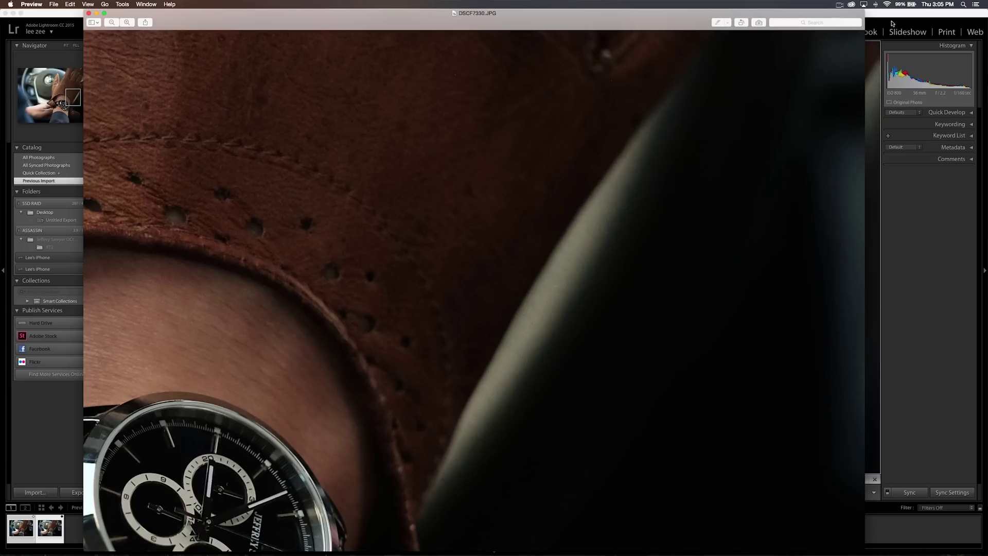
# Shrink the Preview window and place it over Lightroom's Candidate photo for comparison.
pyautogui.moveTo(864, 10); pyautogui.dragTo(670, 213)
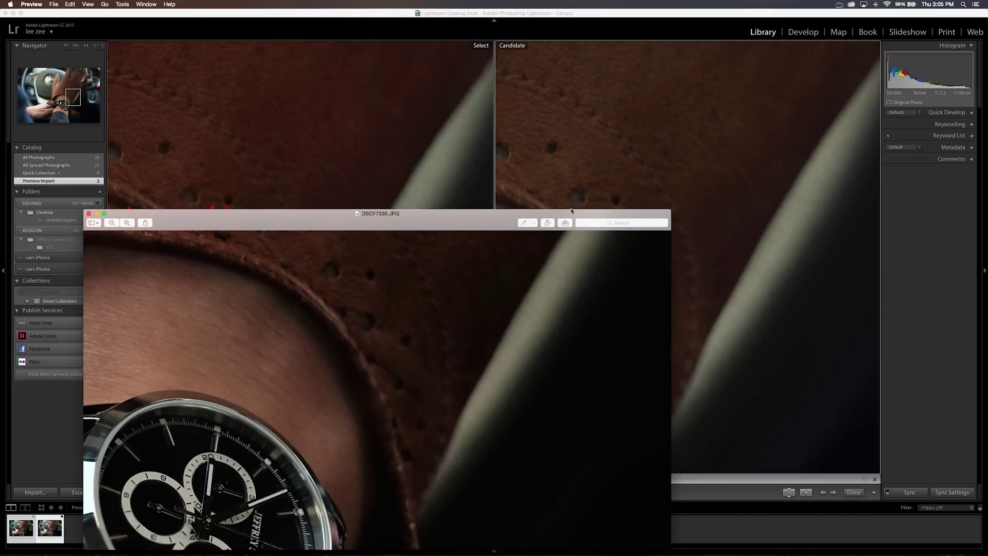
pyautogui.moveTo(574, 225); pyautogui.dragTo(557, 71)
pyautogui.moveTo(653, 102); pyautogui.dragTo(400, 308)
pyautogui.moveTo(227, 66); pyautogui.dragTo(618, 18)
pyautogui.hscroll(5, 522, 388)
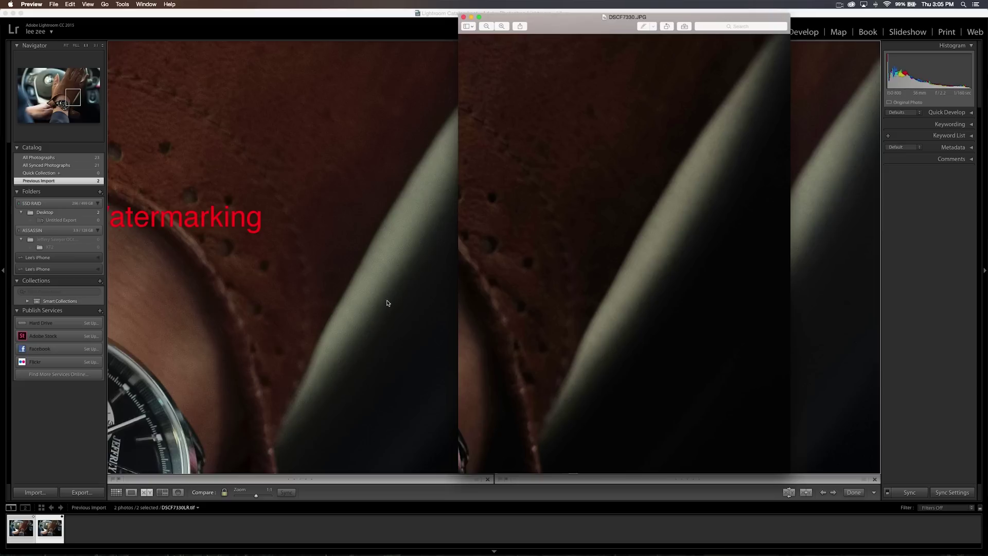
# Scroll the Preview JPEG down to the watch face to match Lightroom's view.
pyautogui.scroll(-10, 595, 296)
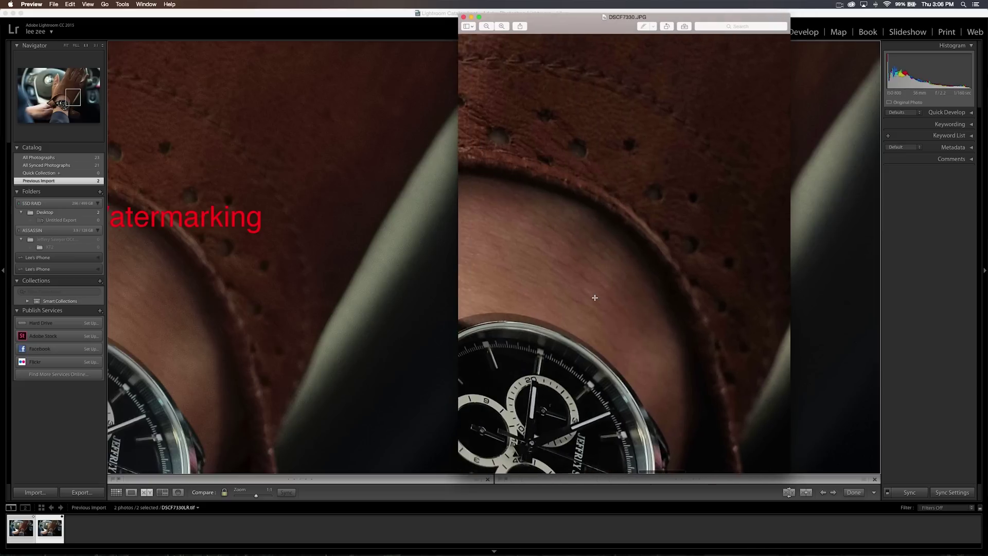
pyautogui.scroll(-5, 595, 298)
pyautogui.scroll(-10, 272, 321)
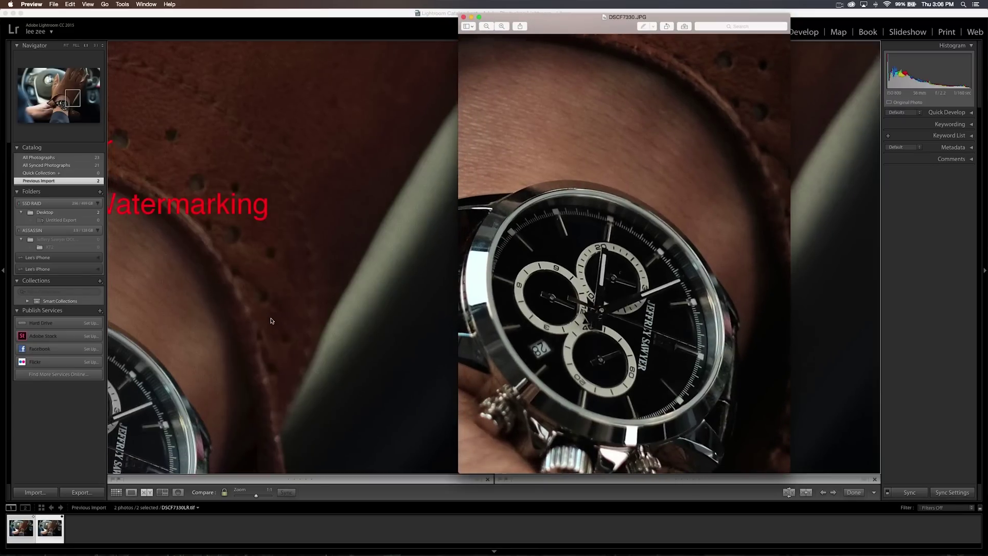
pyautogui.scroll(-10, 271, 320)
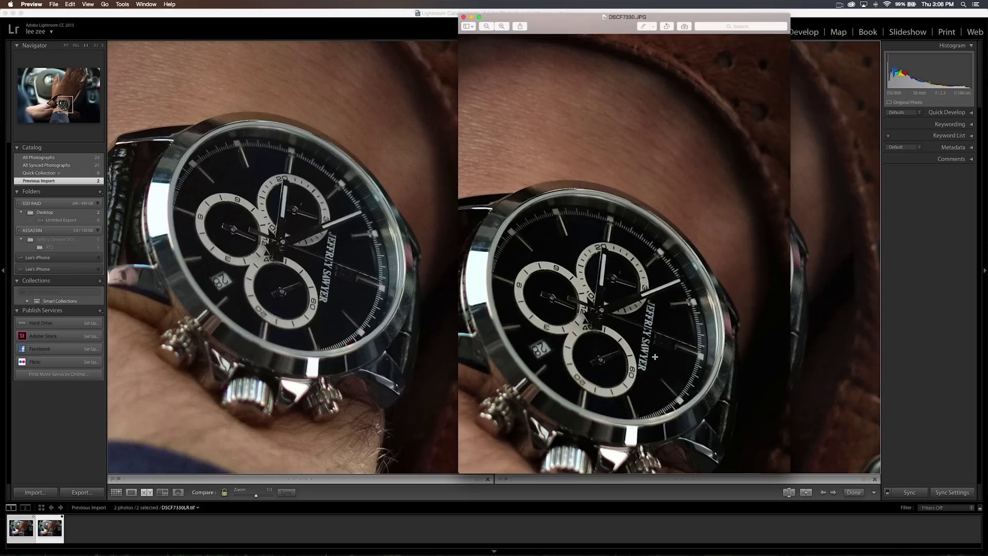
pyautogui.scroll(-5, 654, 357)
# Move the JPEG window left and widen it, then return to Lightroom's Compare view.
pyautogui.moveTo(606, 31); pyautogui.dragTo(375, 35)
pyautogui.moveTo(558, 77); pyautogui.dragTo(907, 123)
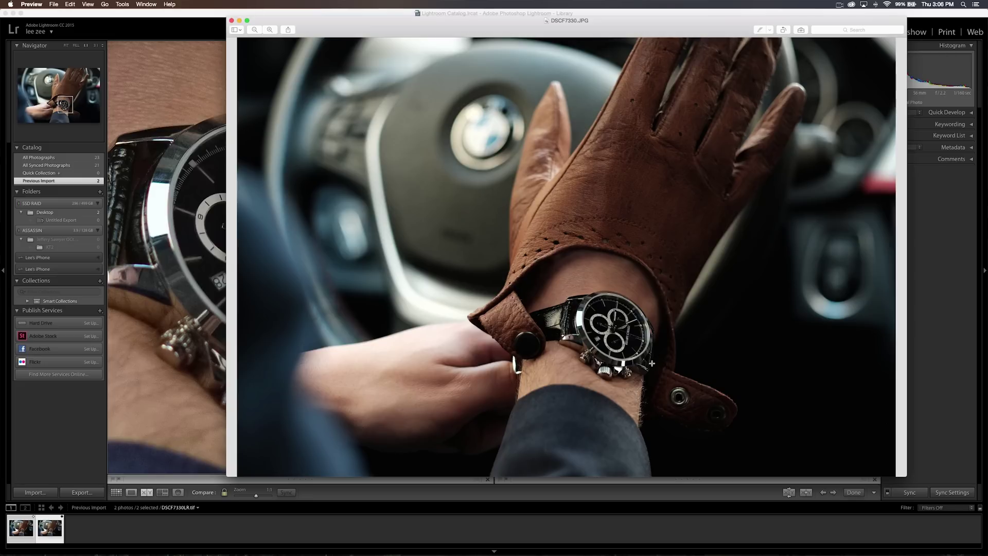
pyautogui.click(83, 14)
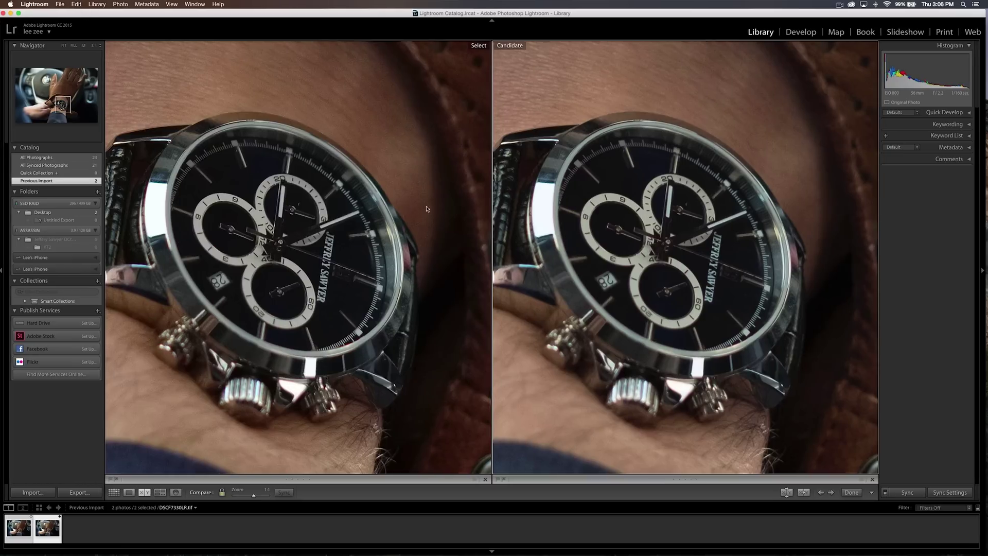